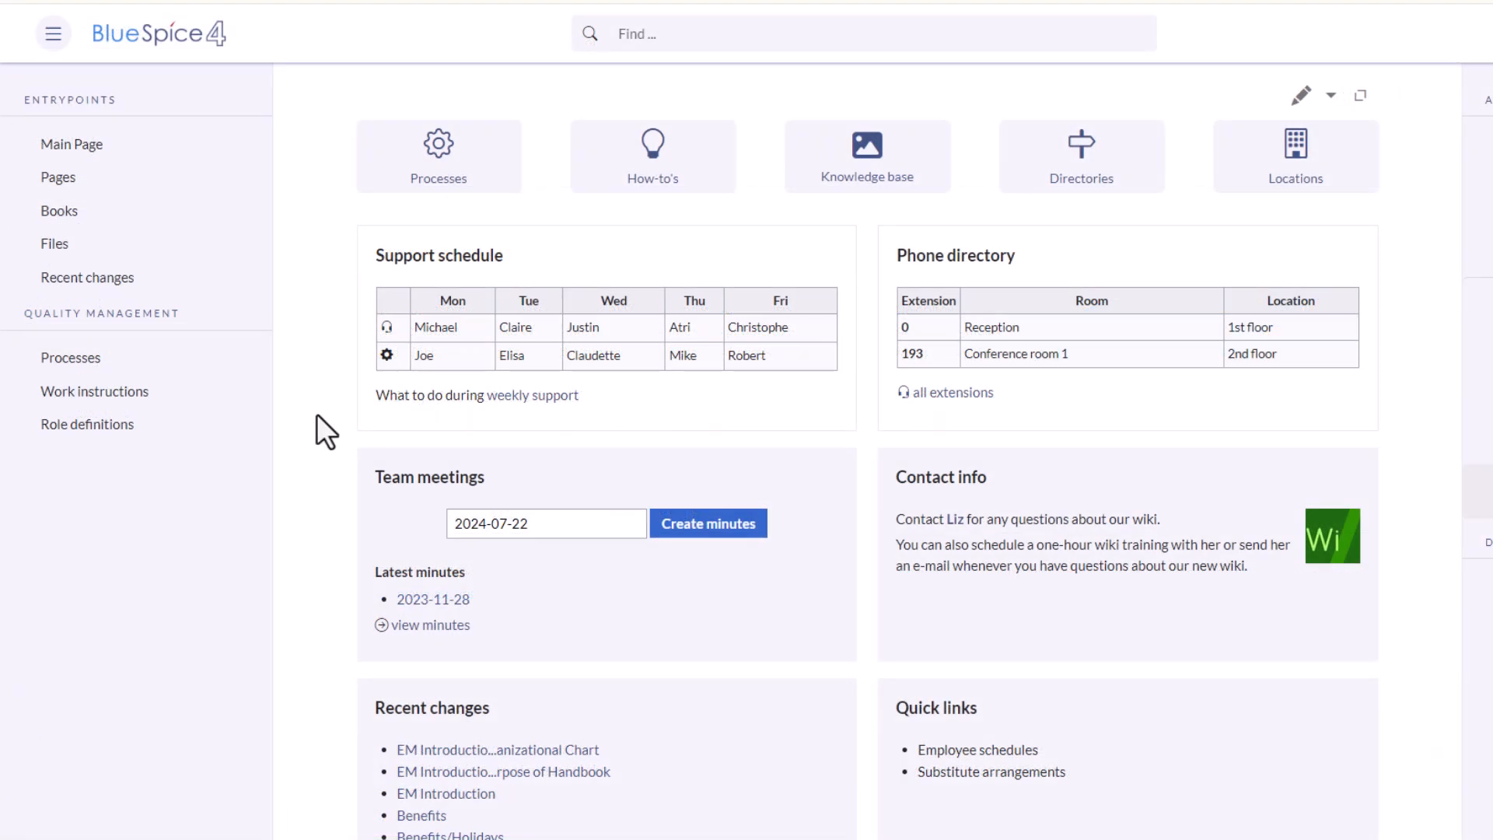
Start a new book from the Books overview with the title "Employee manual" and the subtitle "January 2025".
left_click(65, 217)
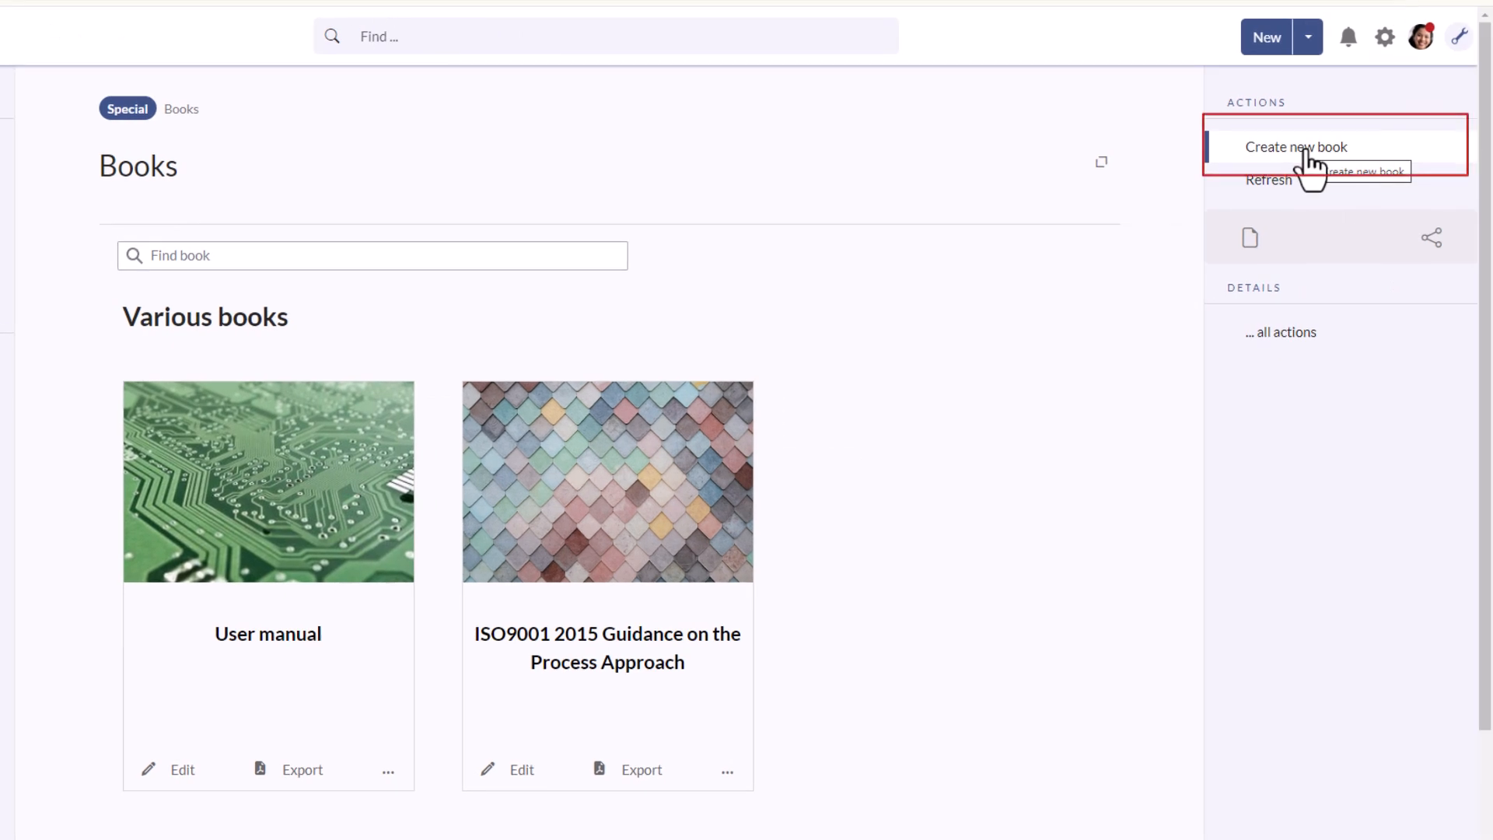
left_click(1308, 43)
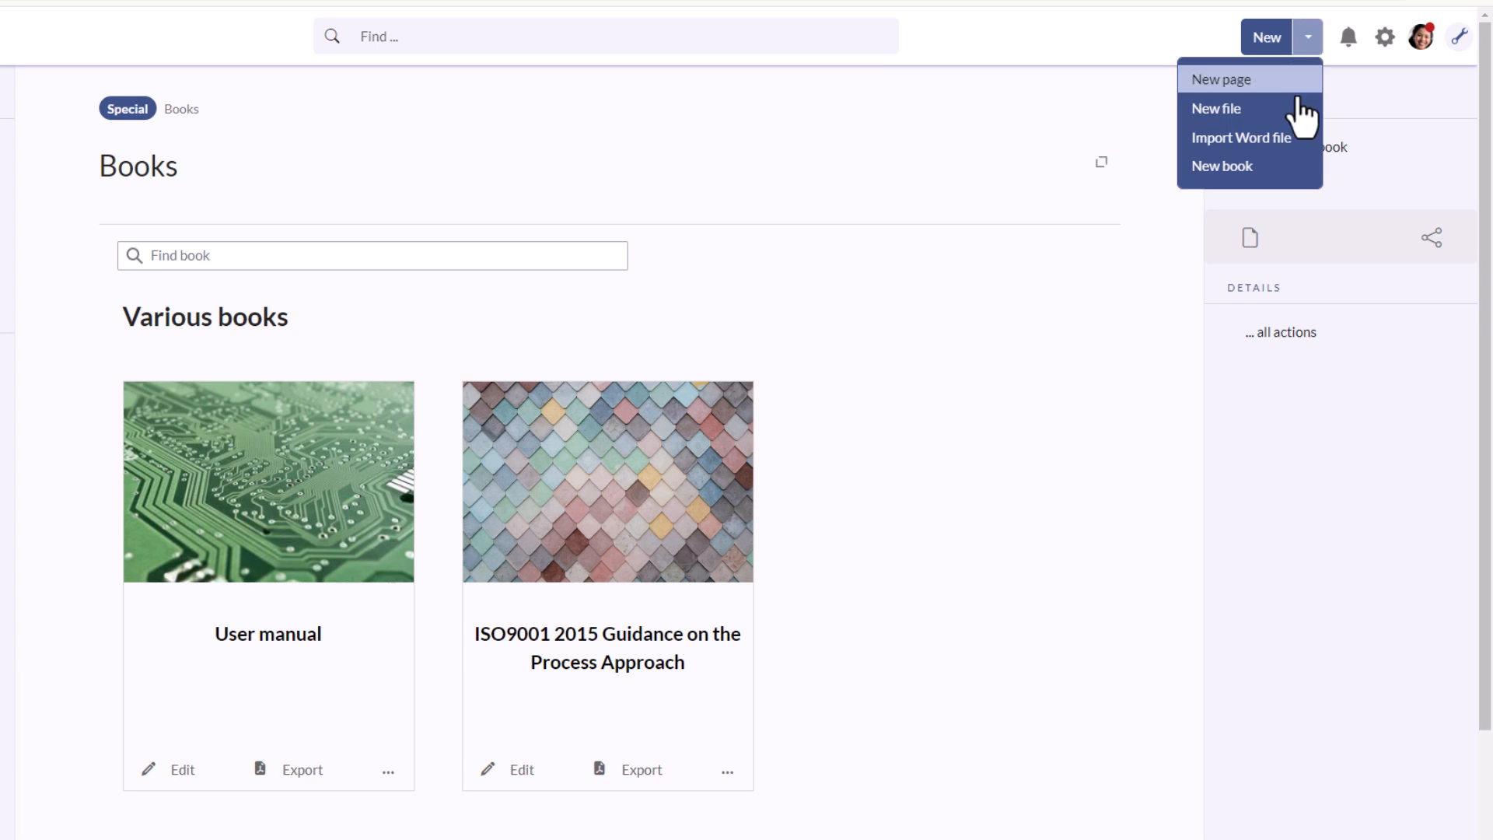
left_click(1273, 170)
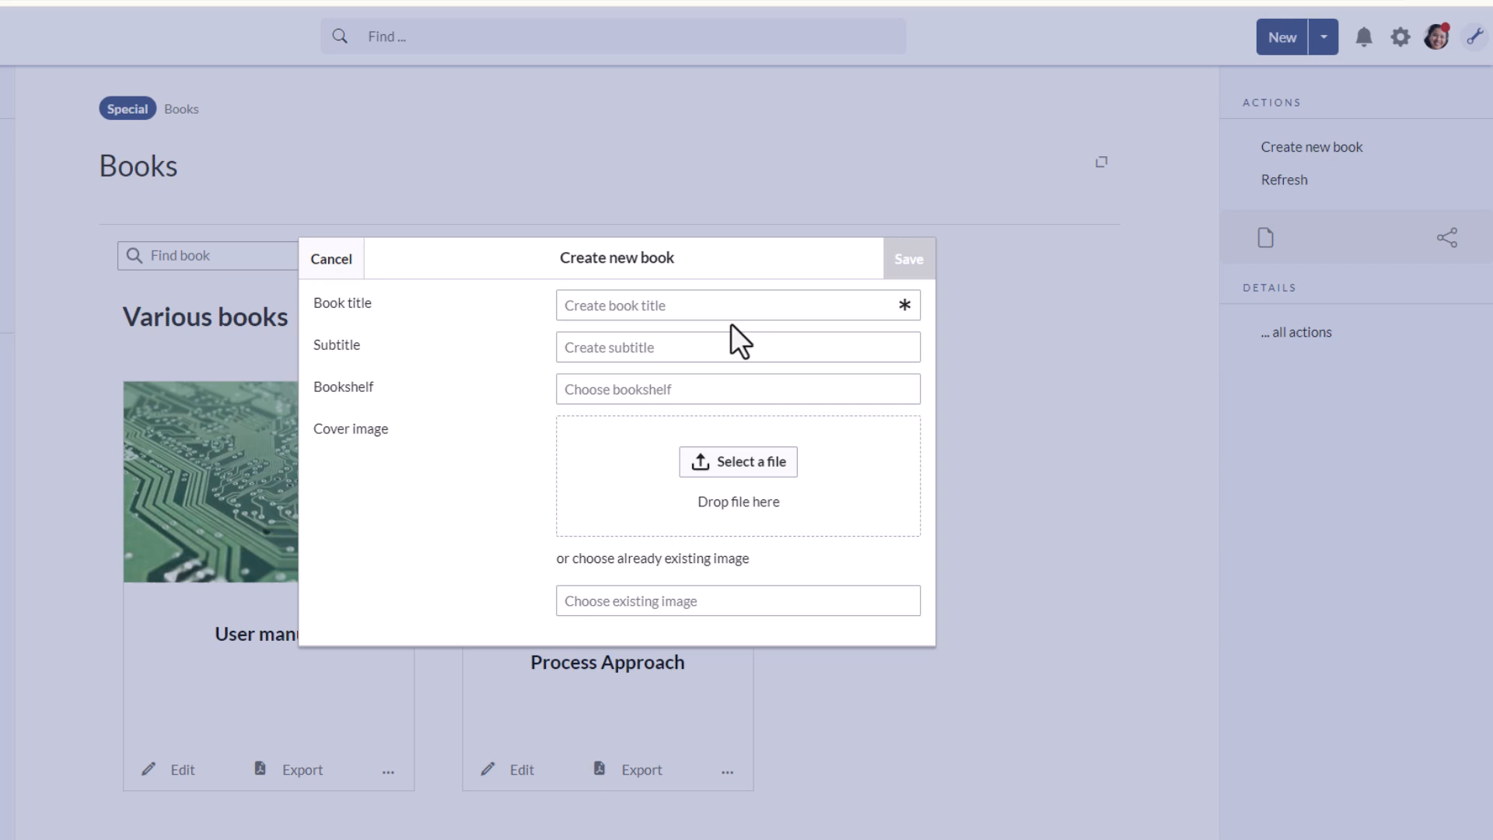
left_click(680, 305)
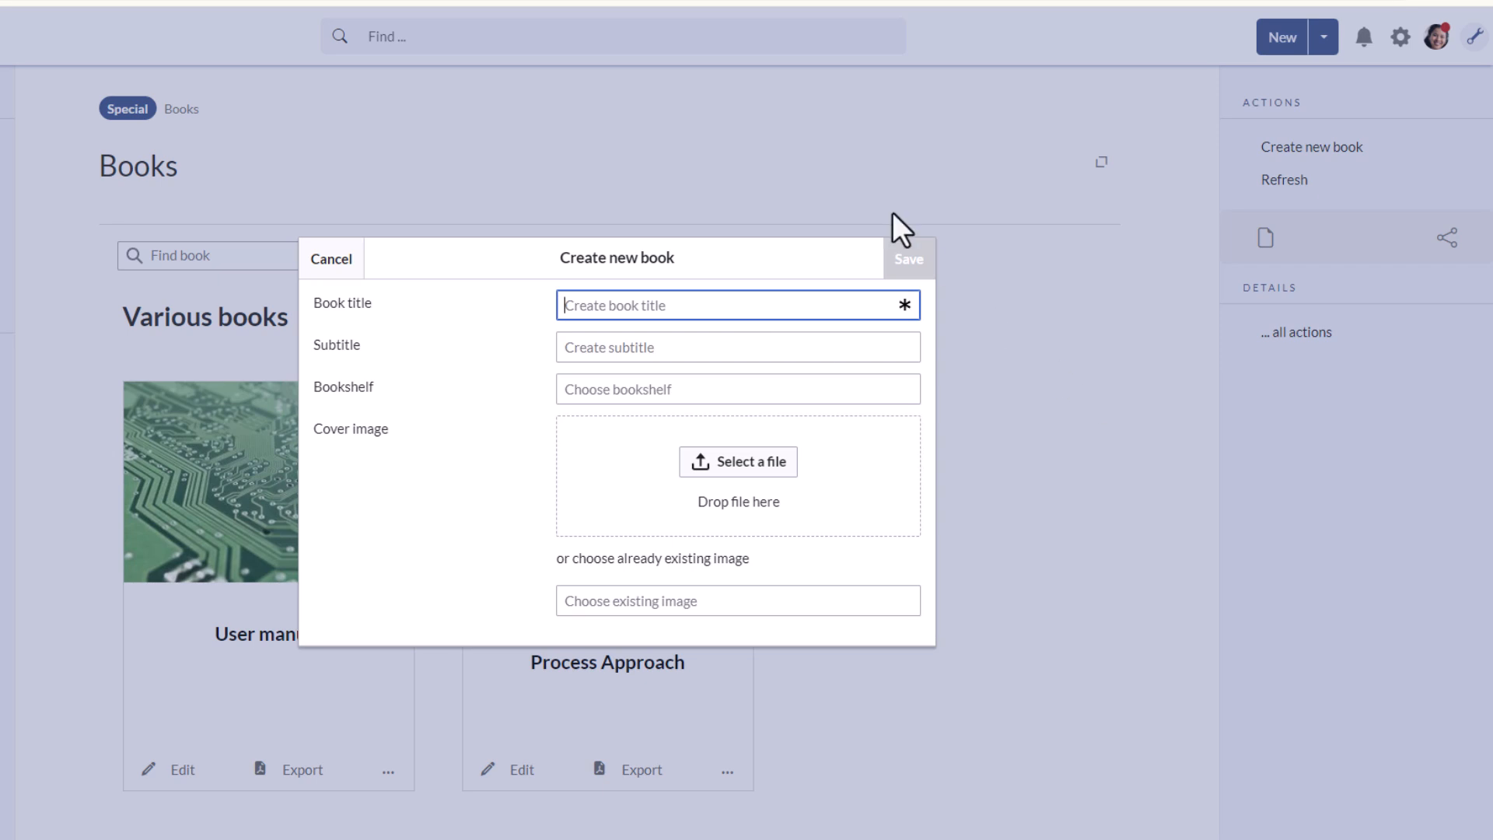
type("Employee")
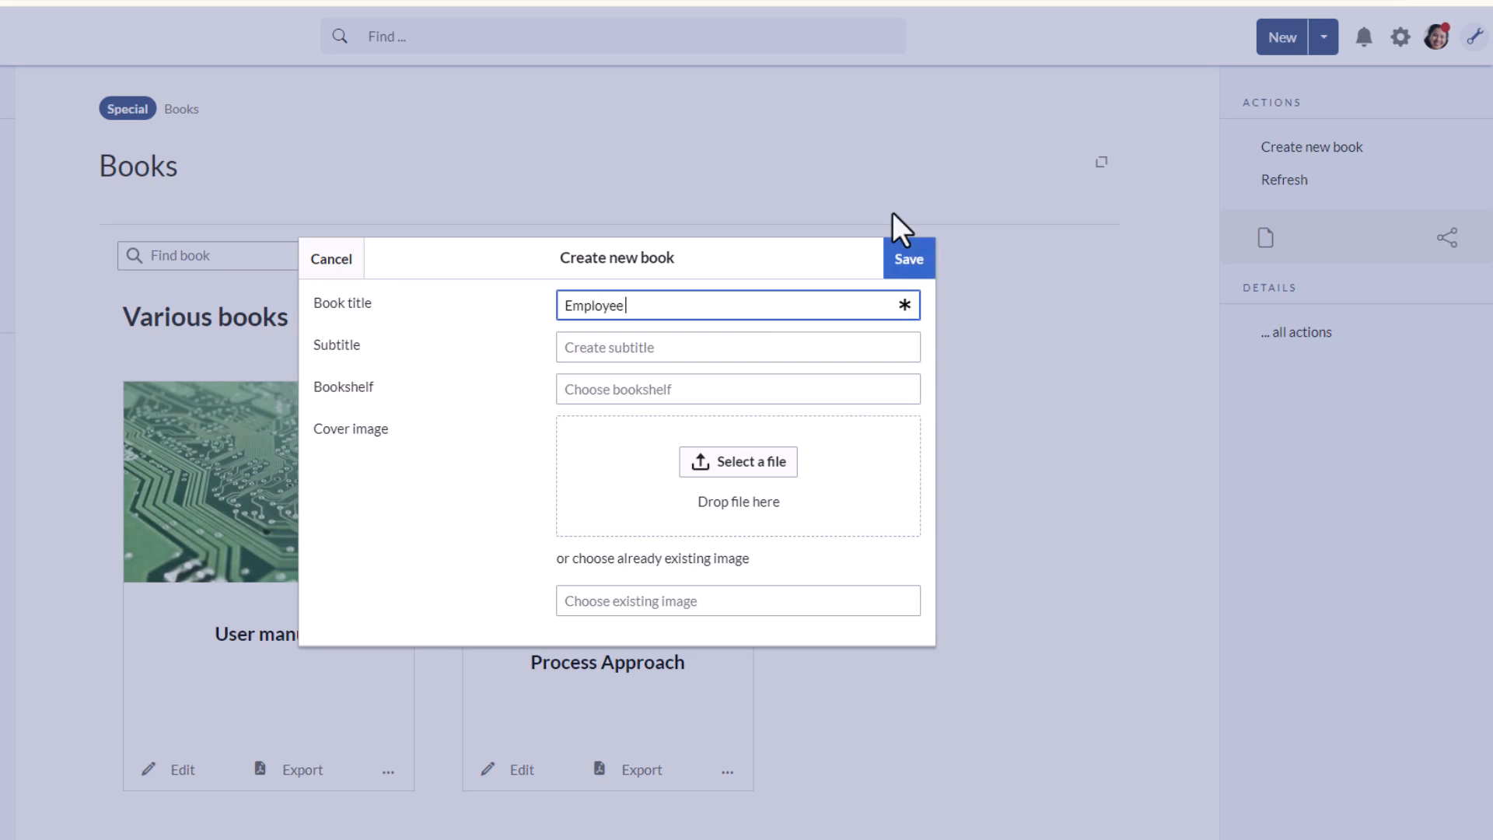
type(" manual")
key("Tab")
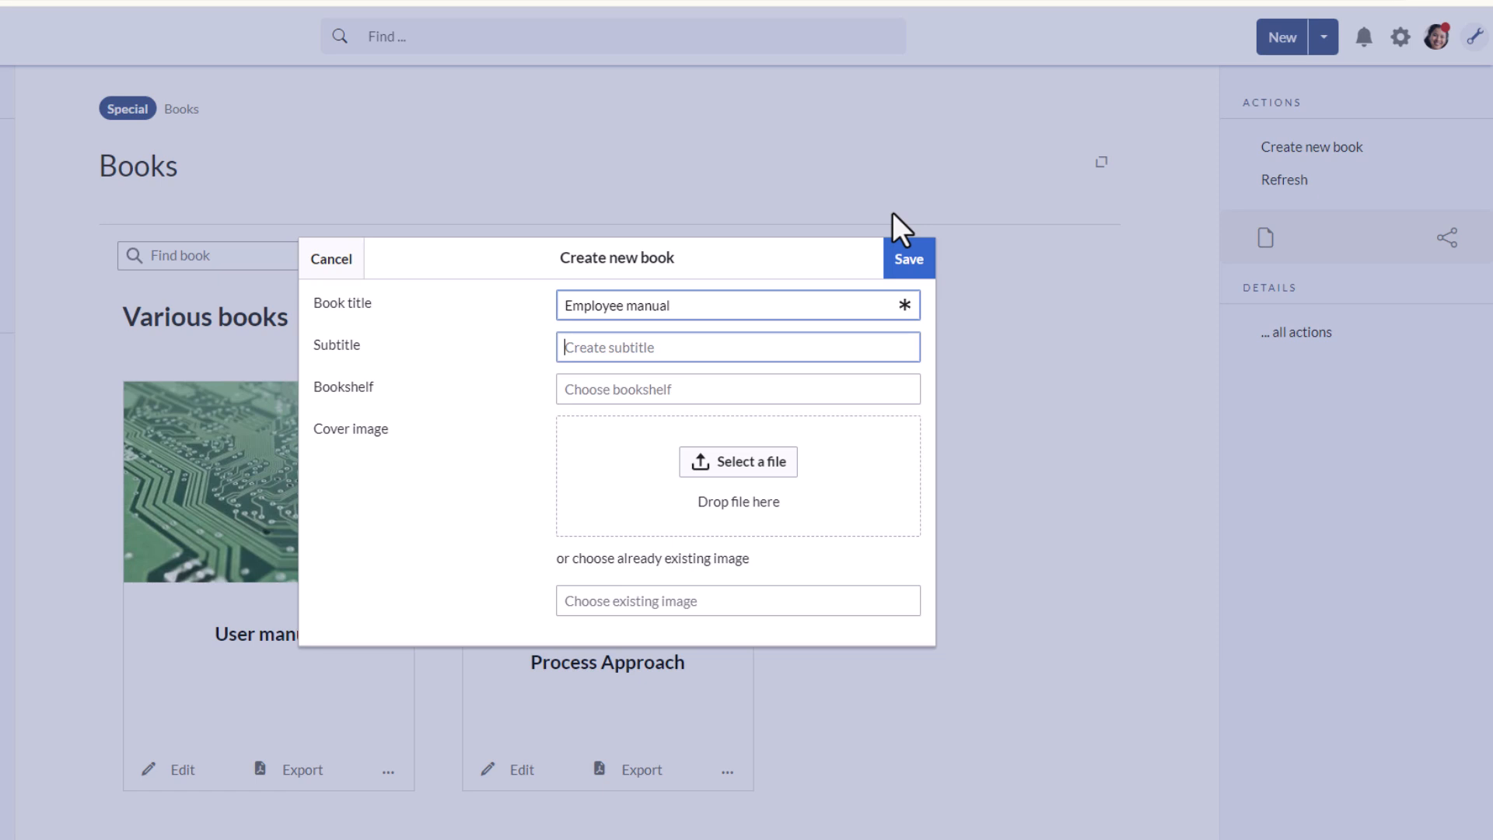
type("January 2025")
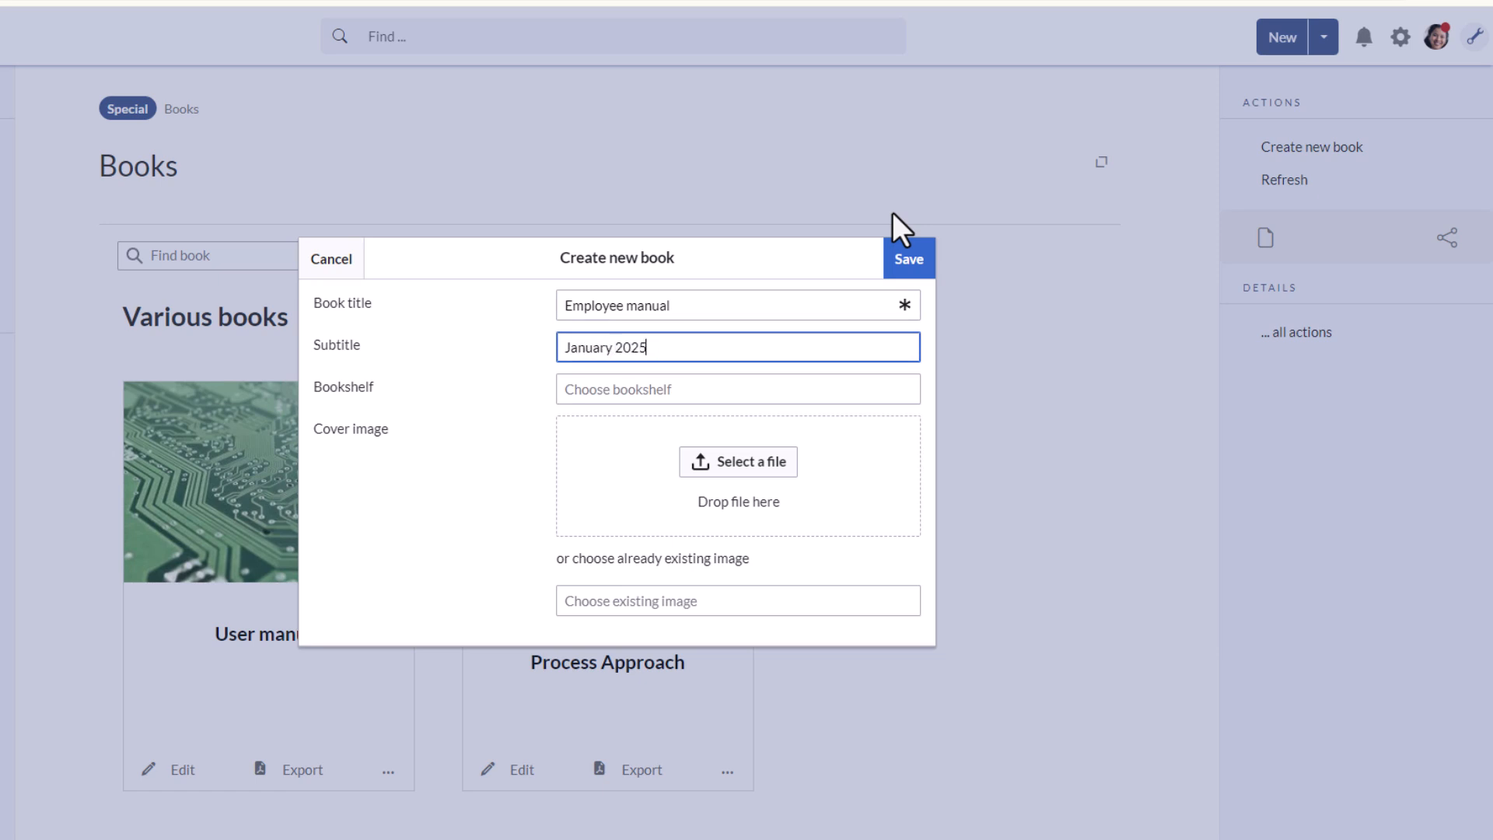
Assign the new book to the "Company" bookshelf, use the existing image "hq inside.jpg" as its cover, and save it.
key("Tab")
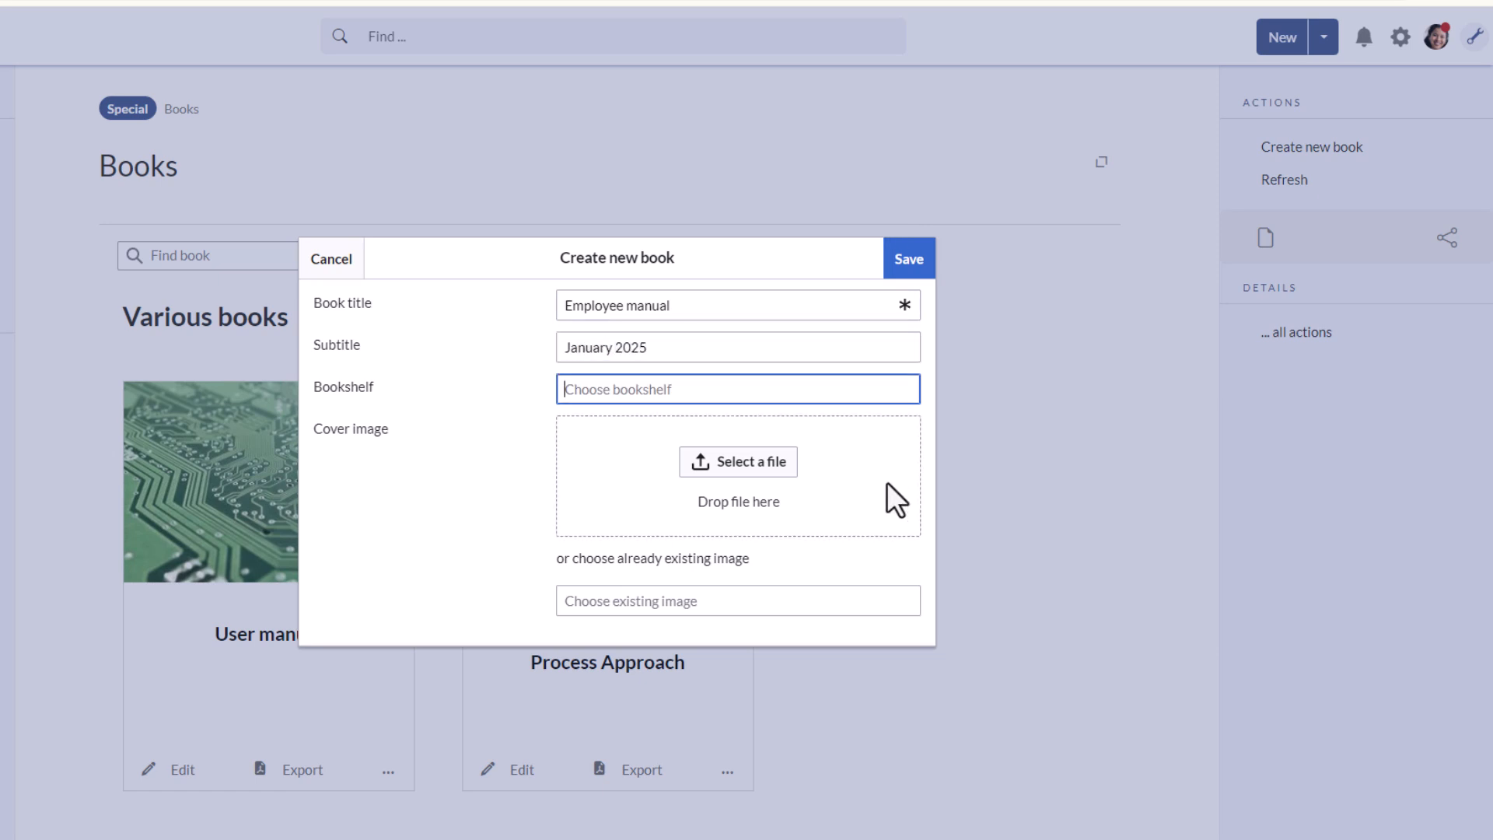
type("Company")
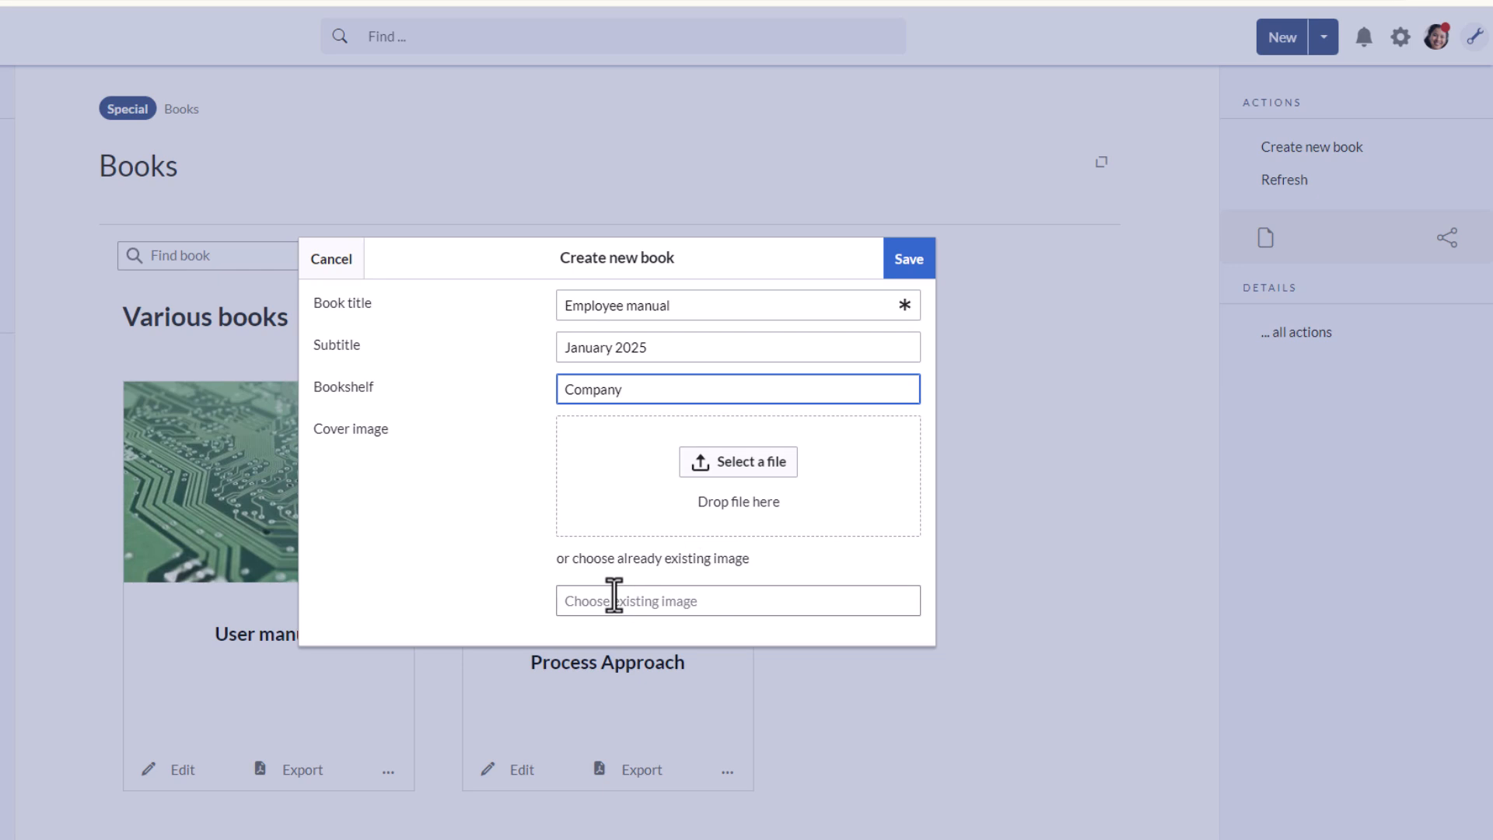
left_click(609, 600)
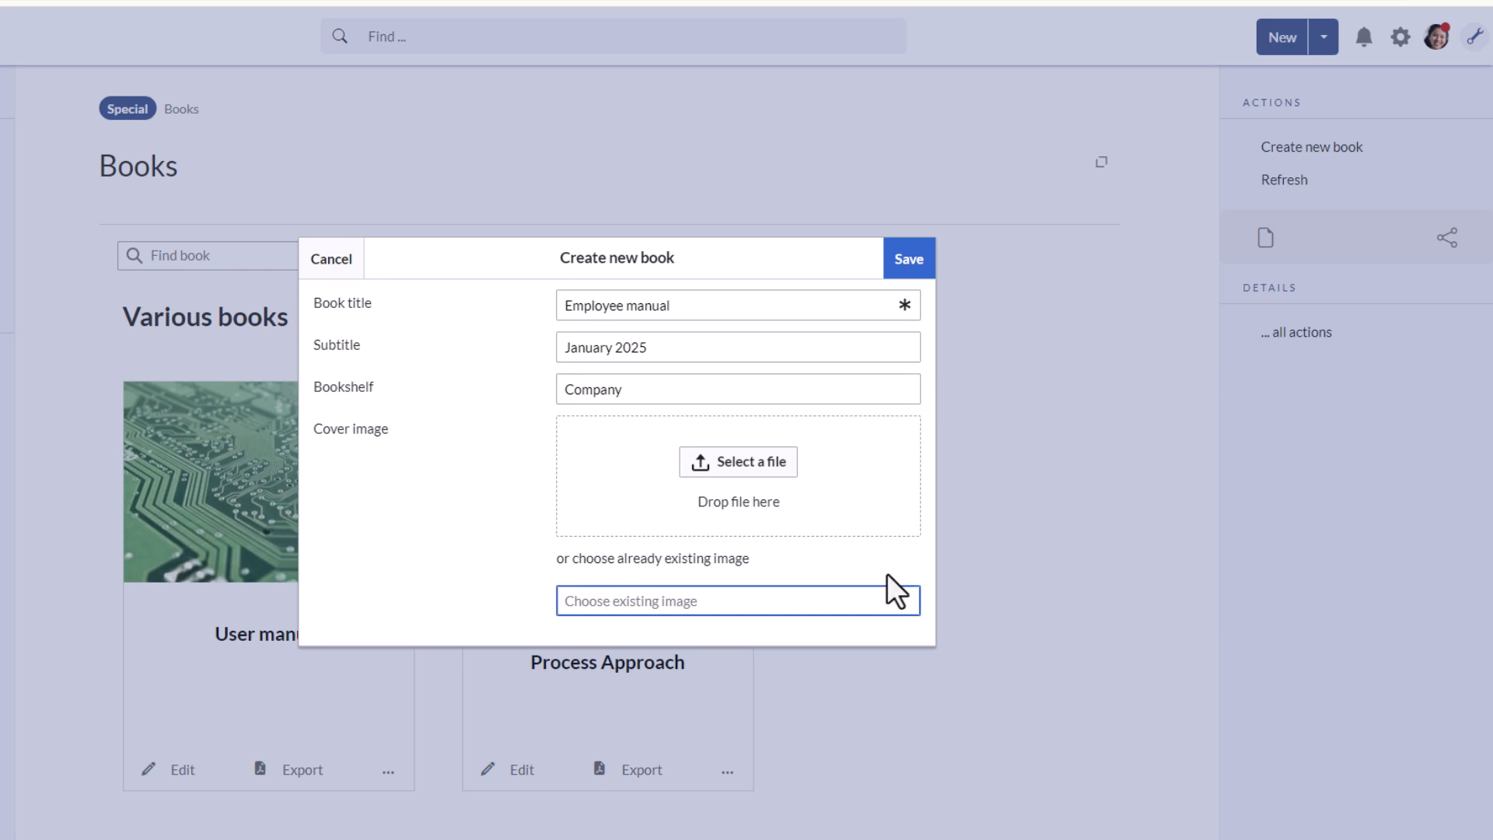
type("hq")
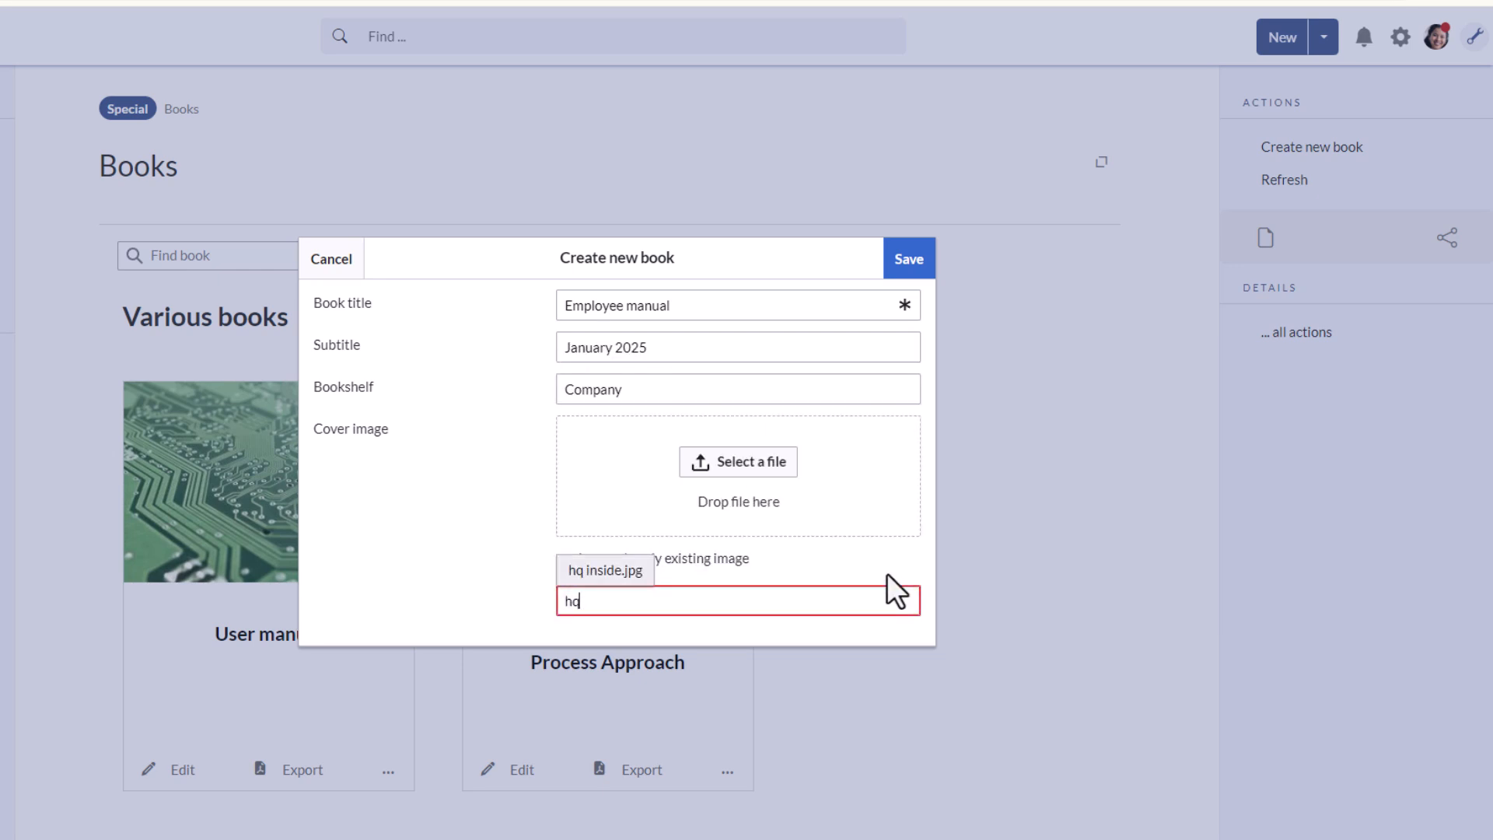
left_click(607, 570)
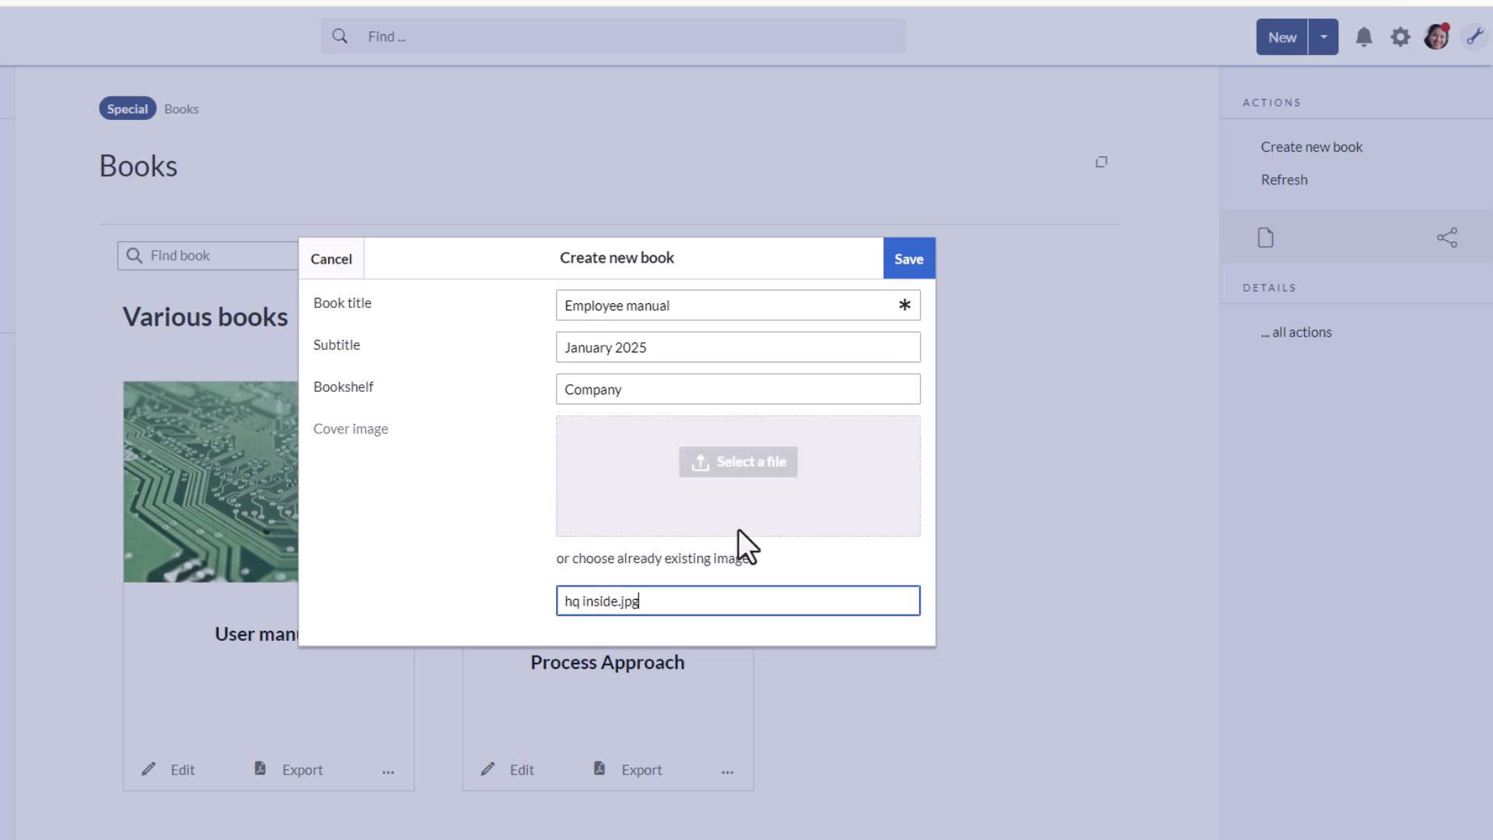
left_click(910, 263)
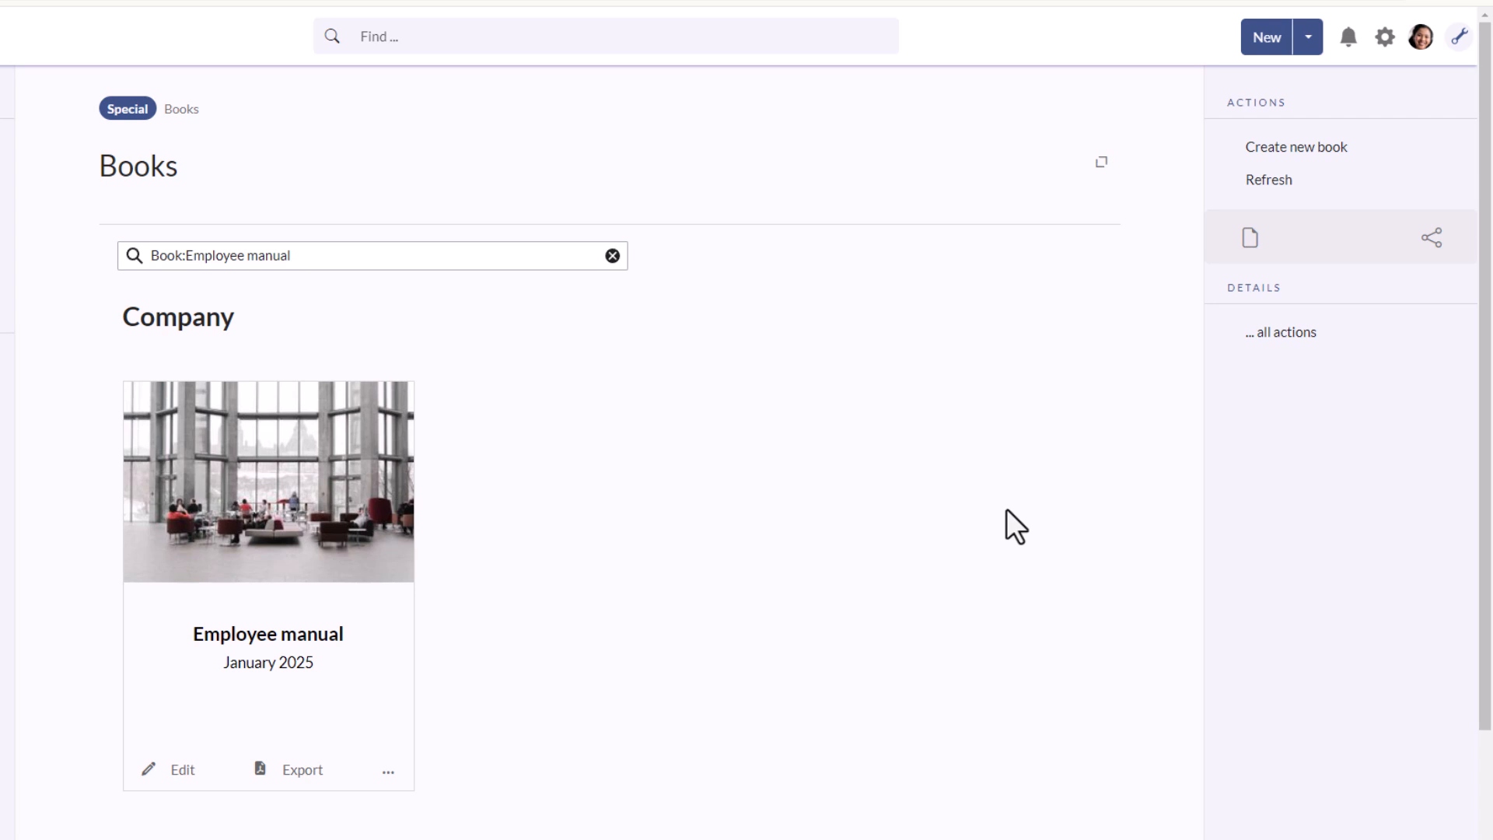
Open the Employee manual for editing and add a wiki page chapter targeting "EM Introduction" with the text "Introduction".
scroll(789, 524, "down", 2)
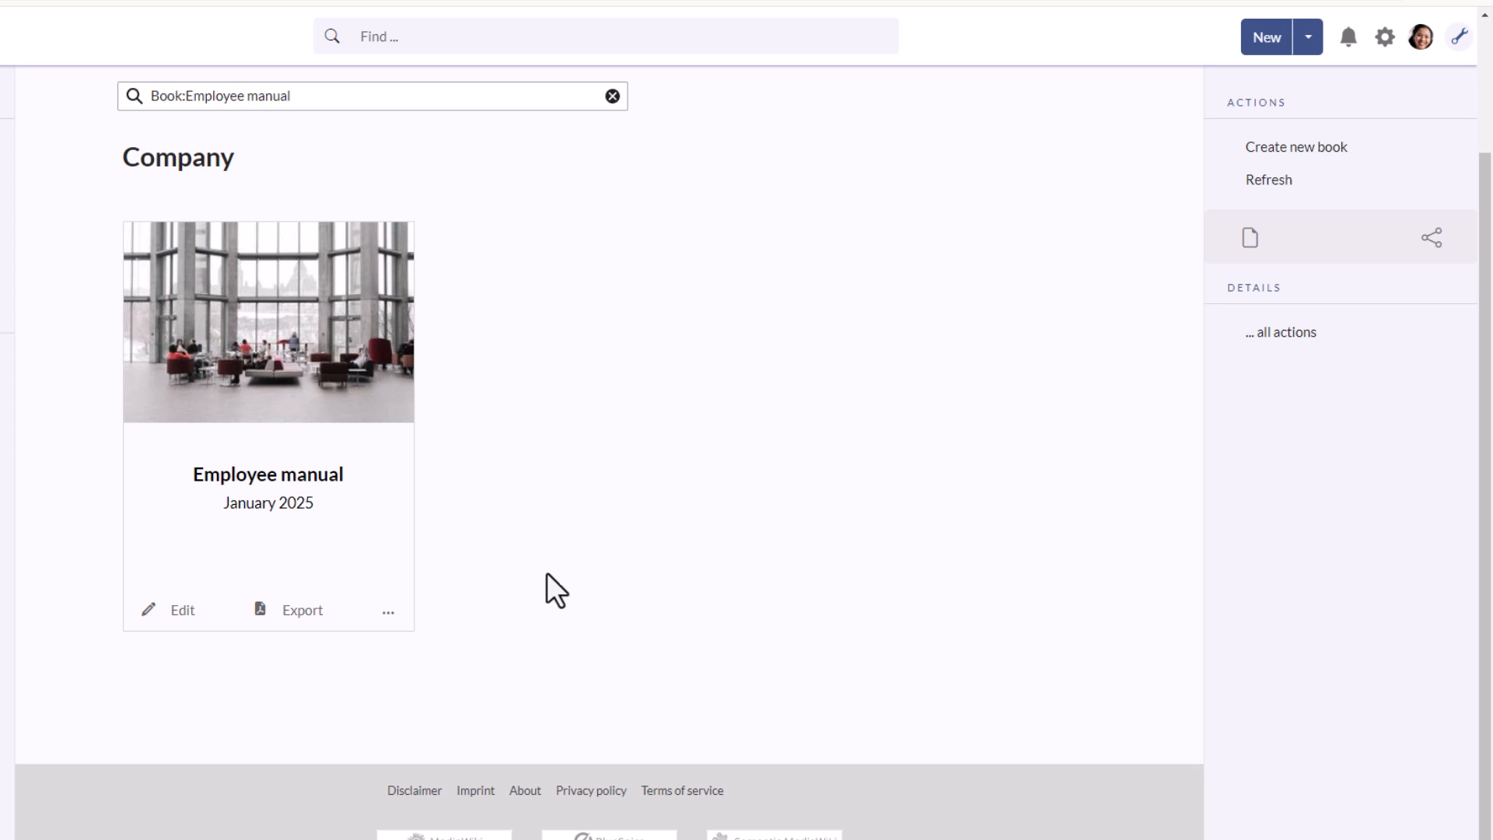
left_click(181, 612)
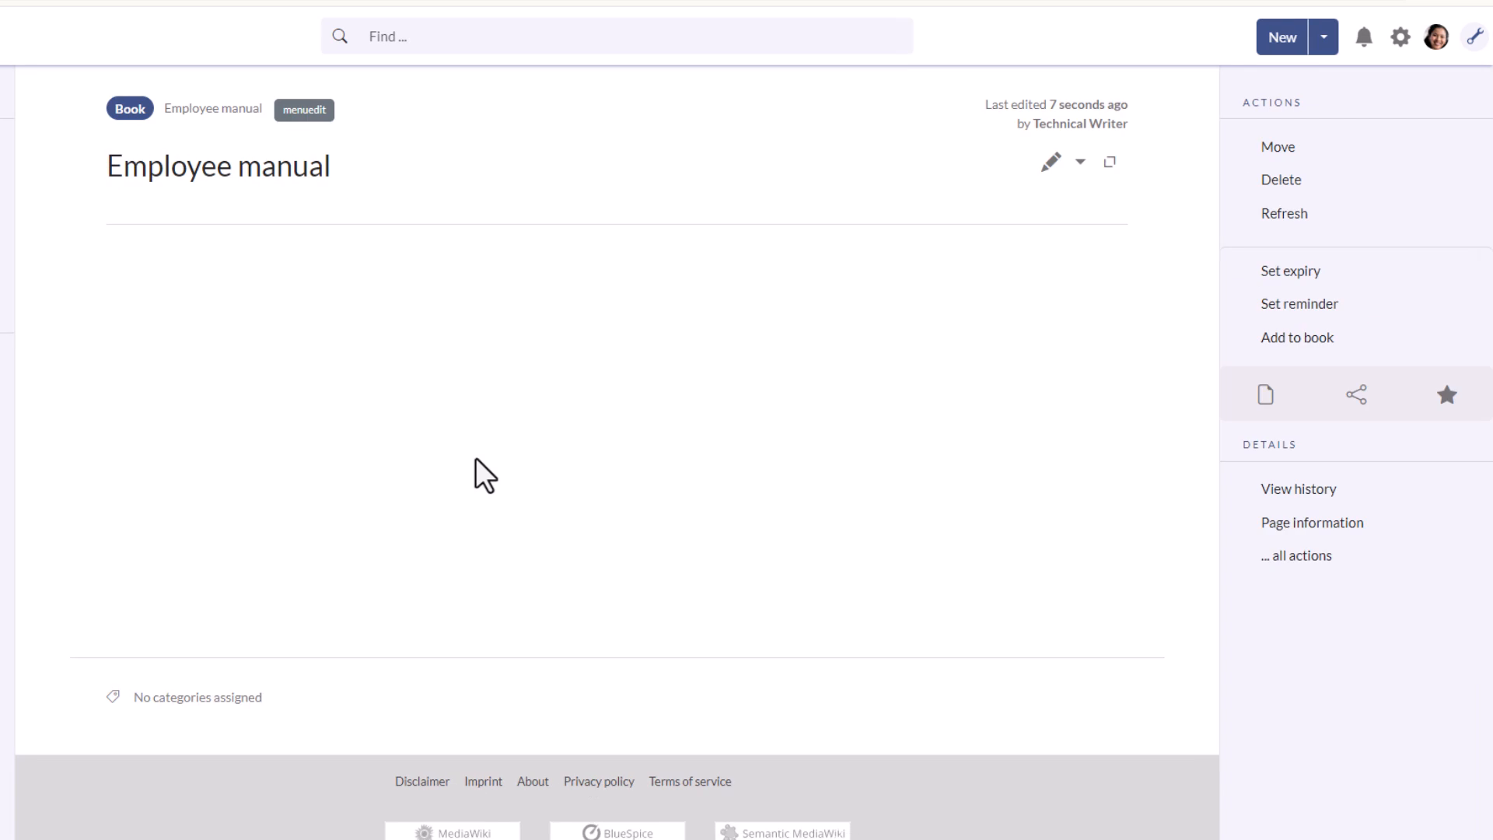
left_click(192, 249)
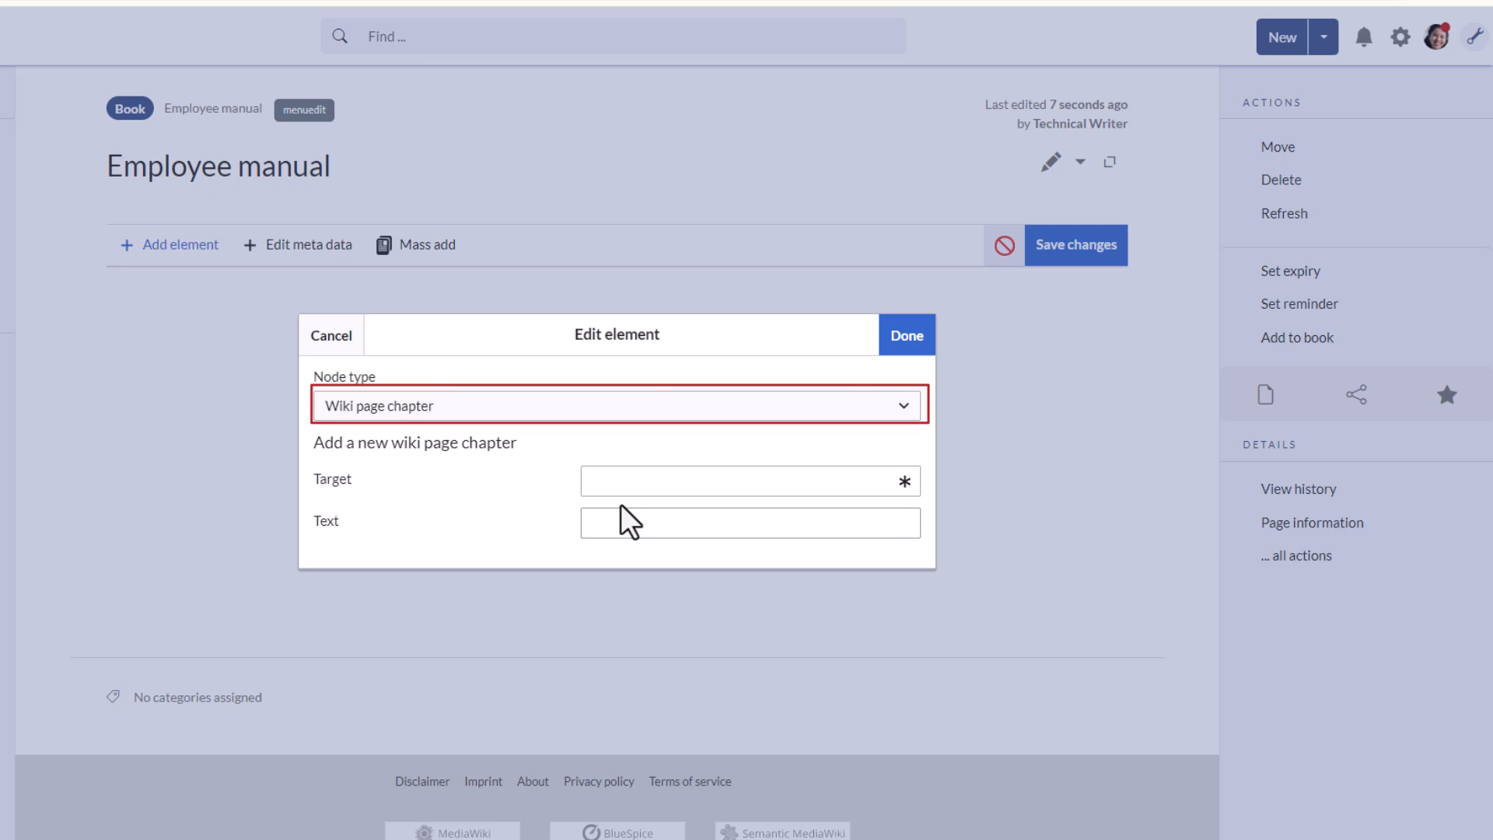
left_click(621, 486)
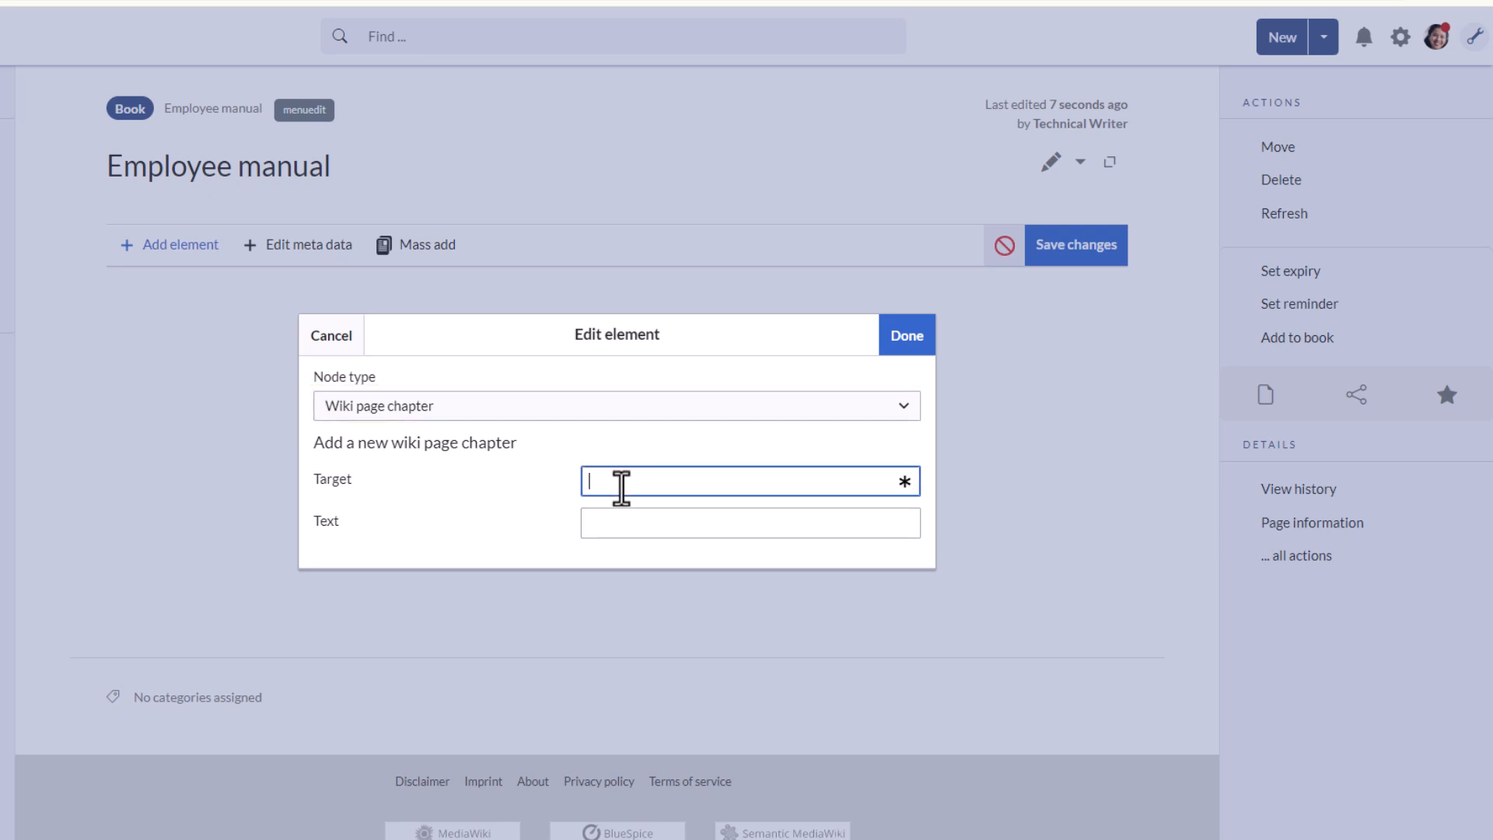
type("EM intro")
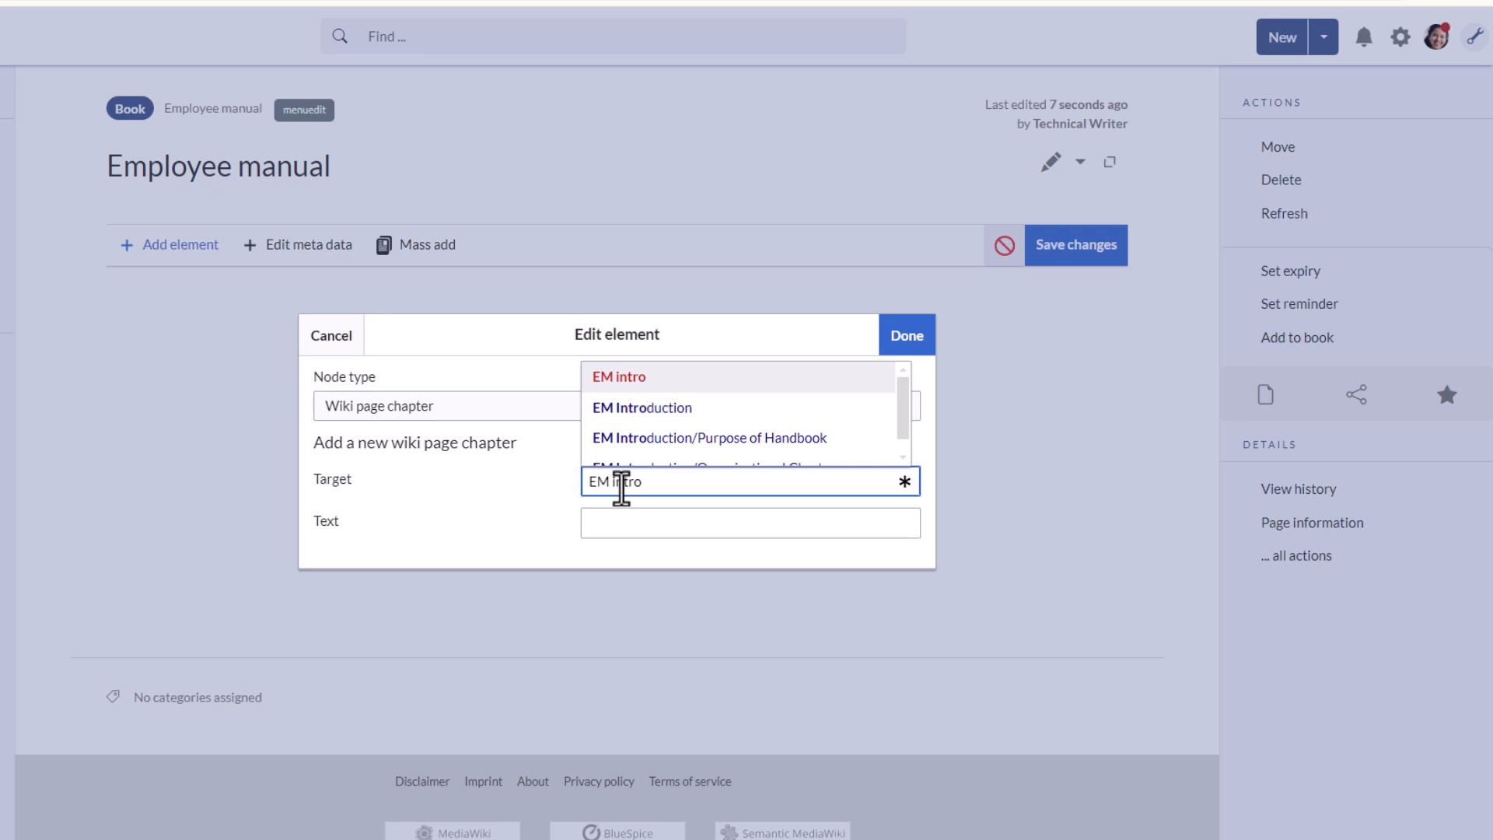
left_click(618, 411)
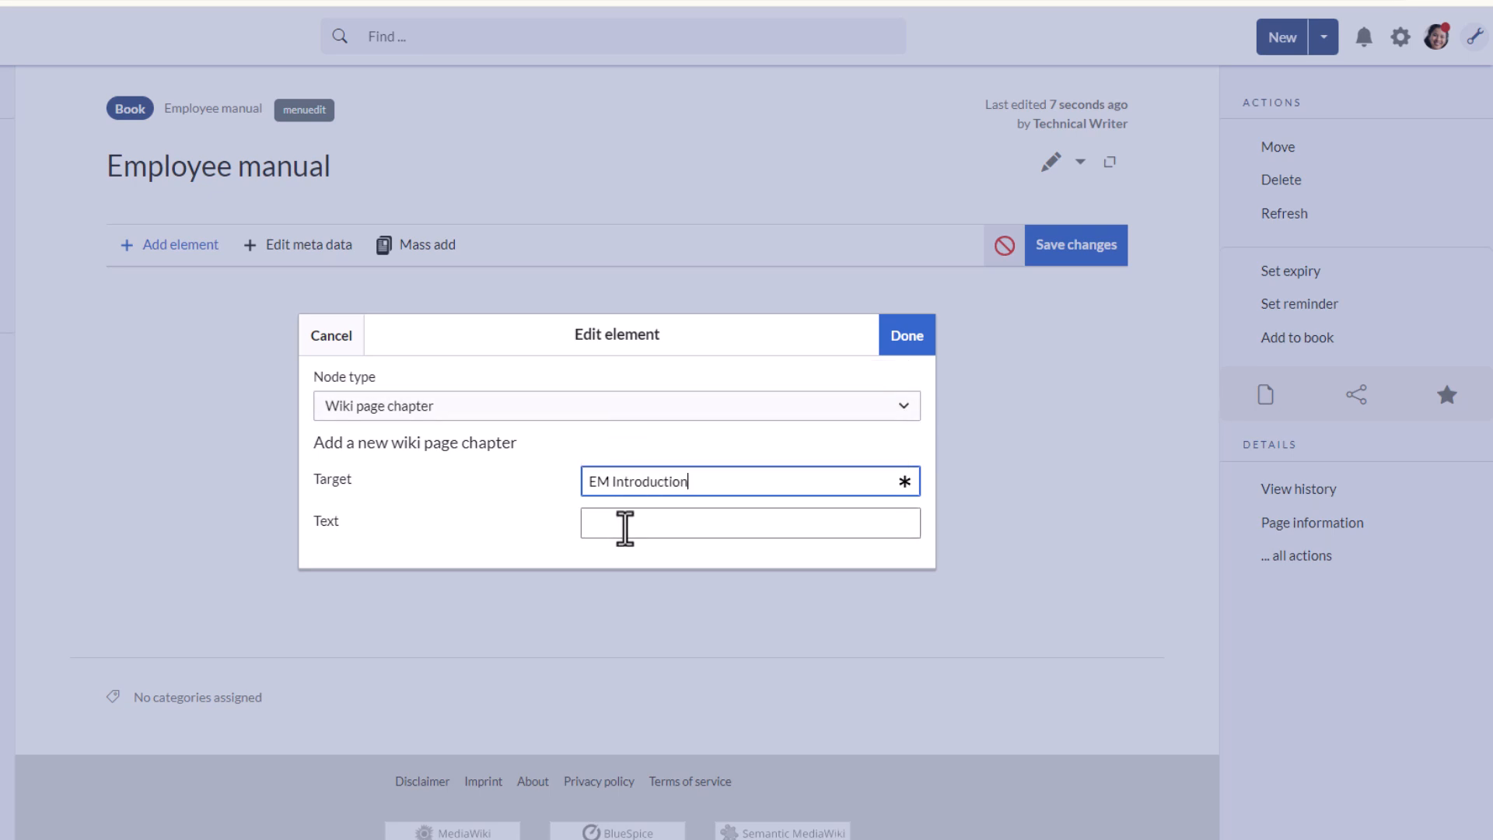
left_click(625, 526)
type("I")
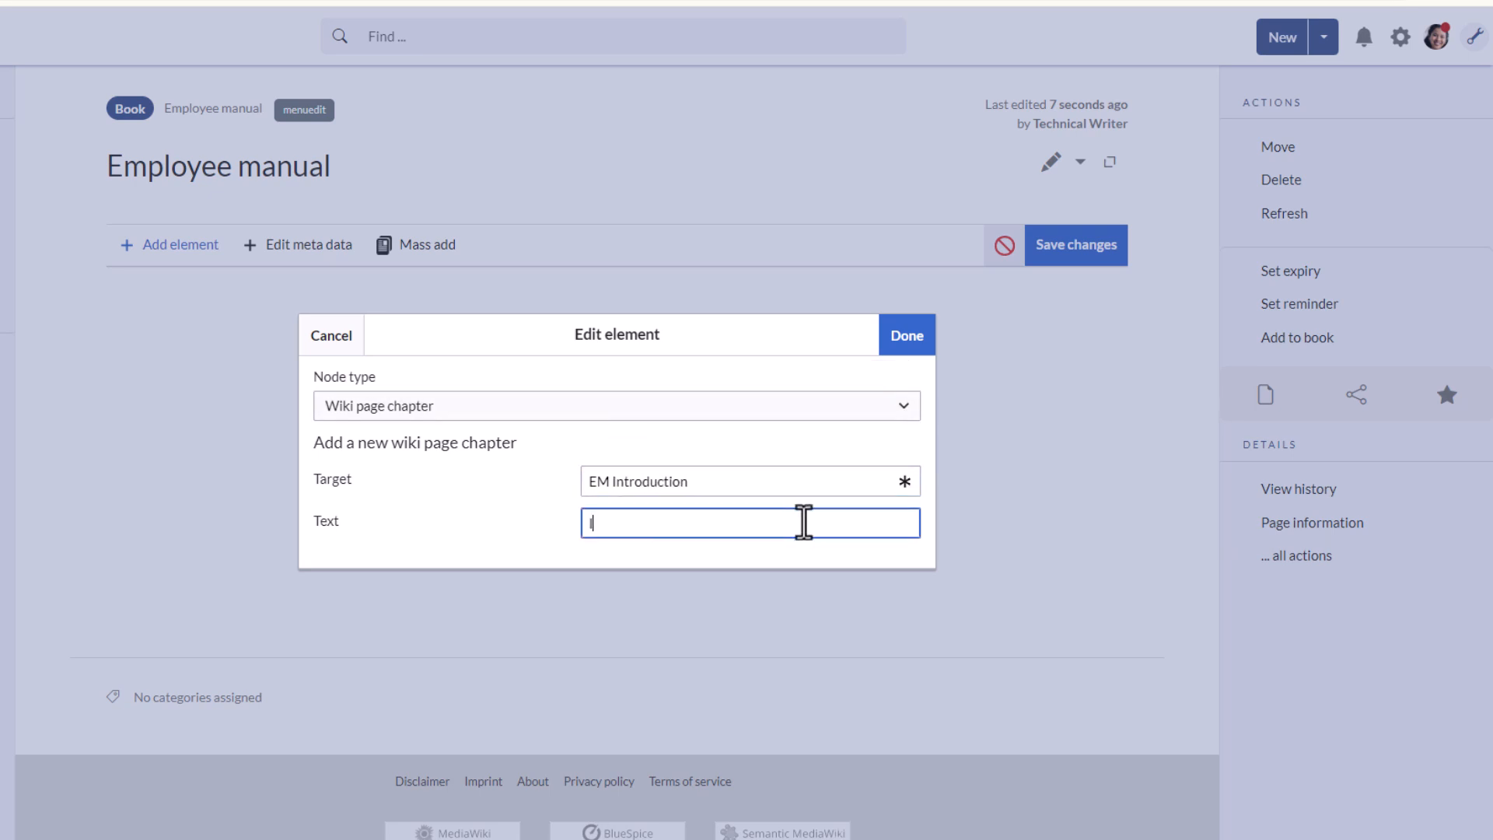
type("ntroduction")
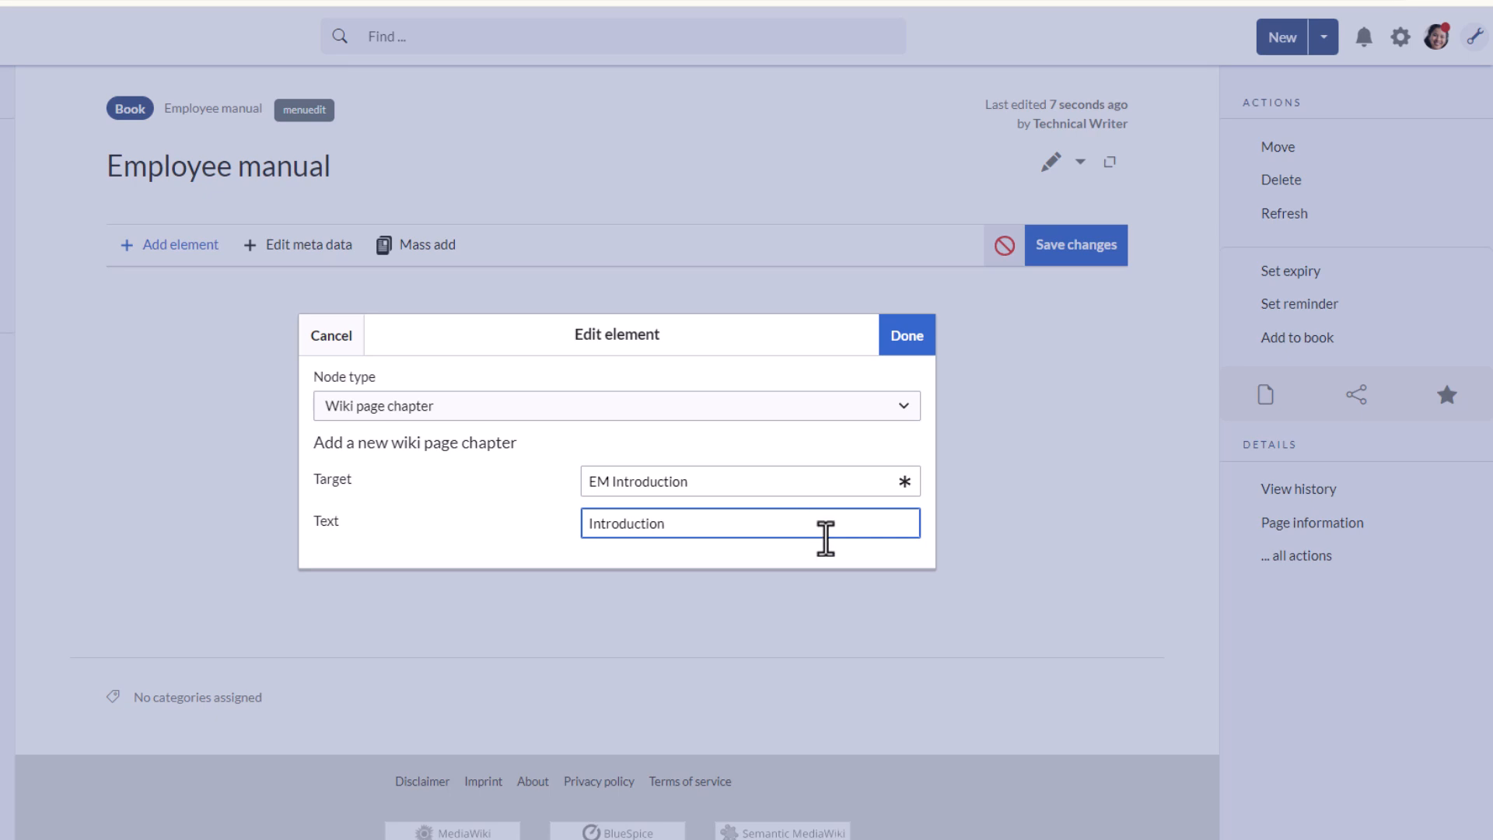
left_click(930, 339)
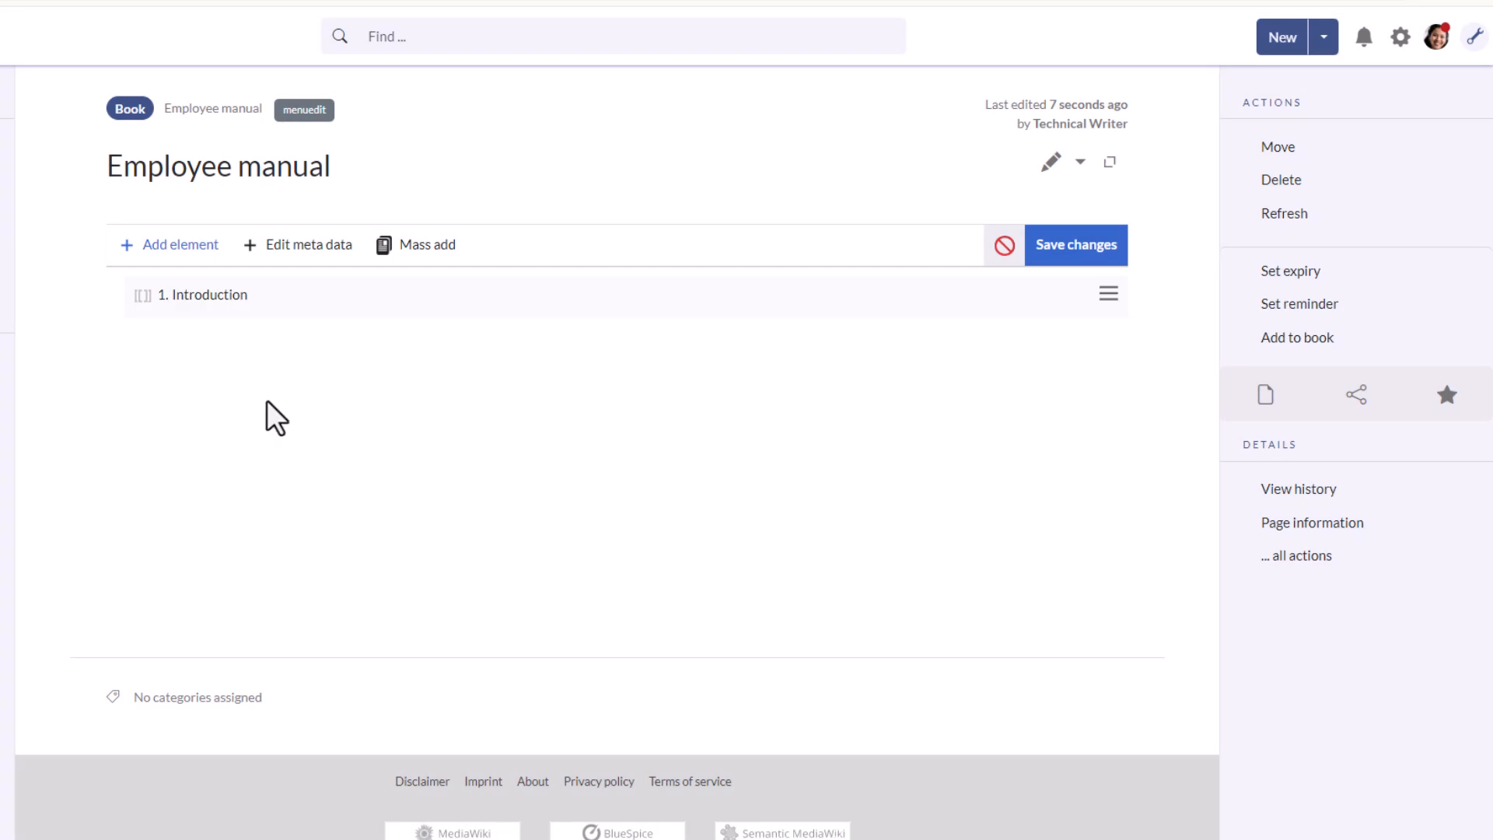
Review the metadata fields available for the Employee manual and close them without changes.
left_click(300, 248)
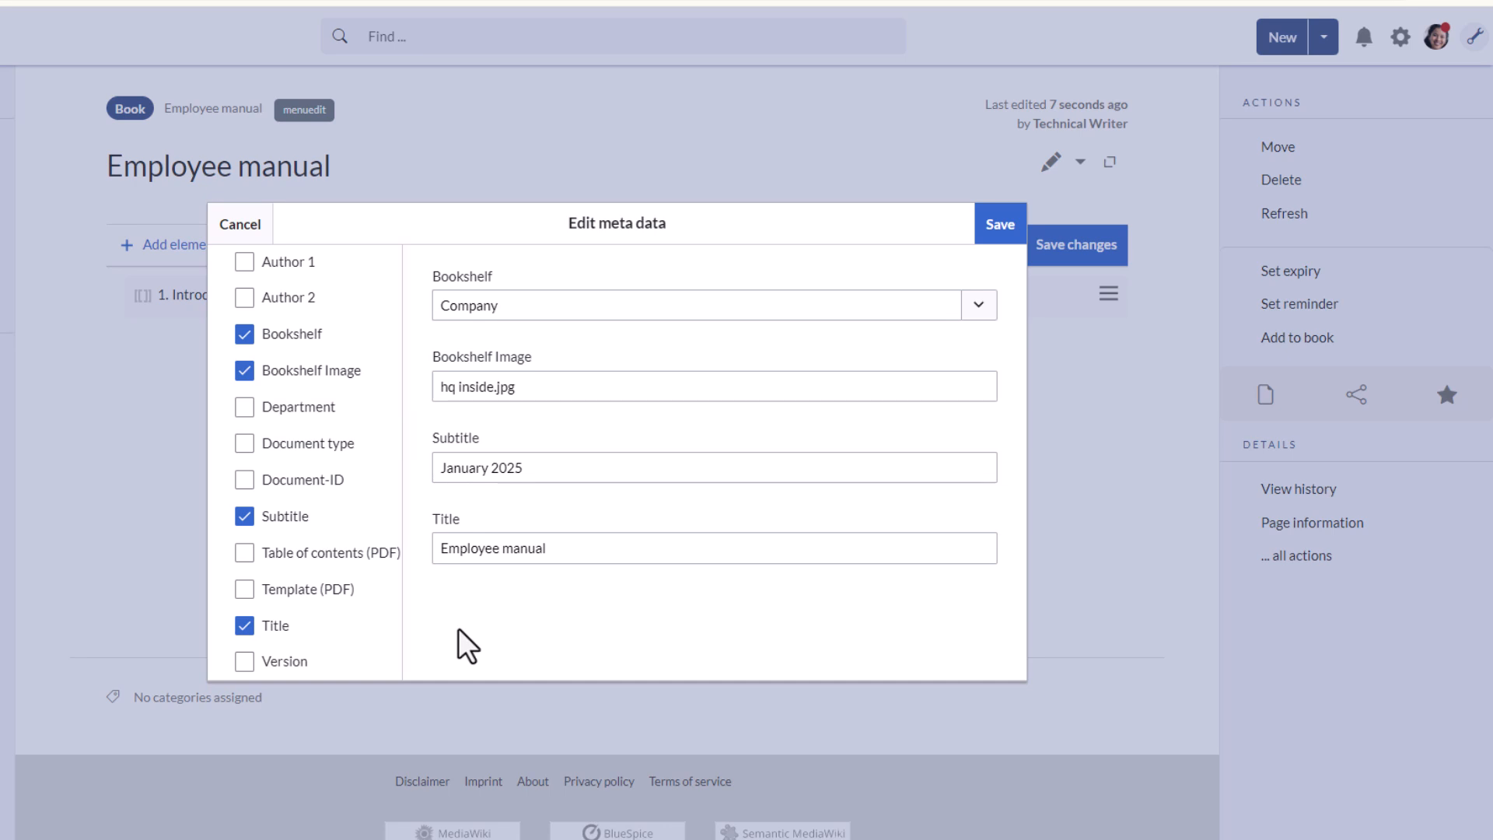
left_click(240, 227)
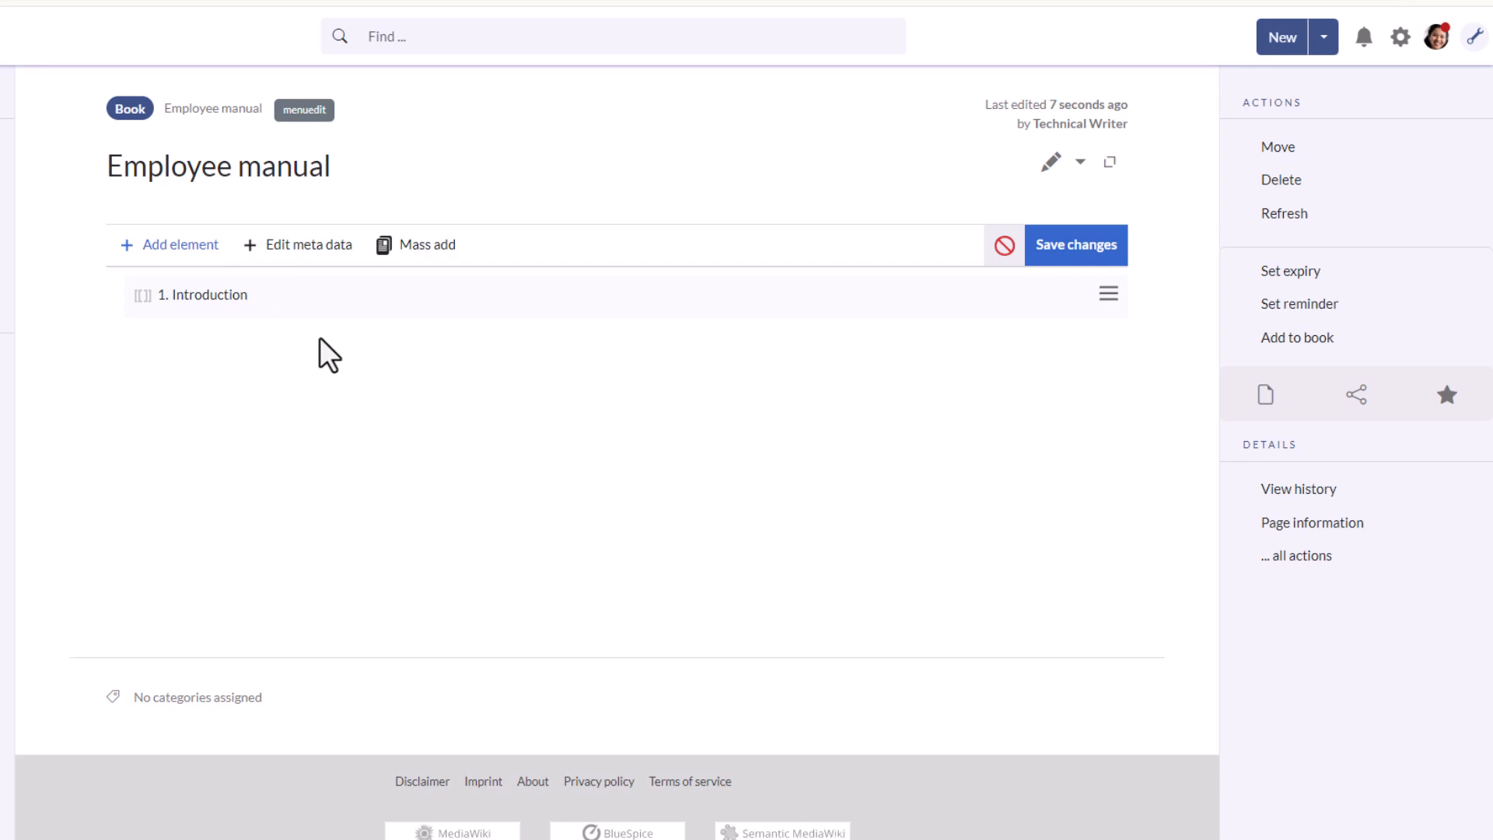
Mass add all subpages of the page "EM Introduction" to the book as chapters.
left_click(428, 254)
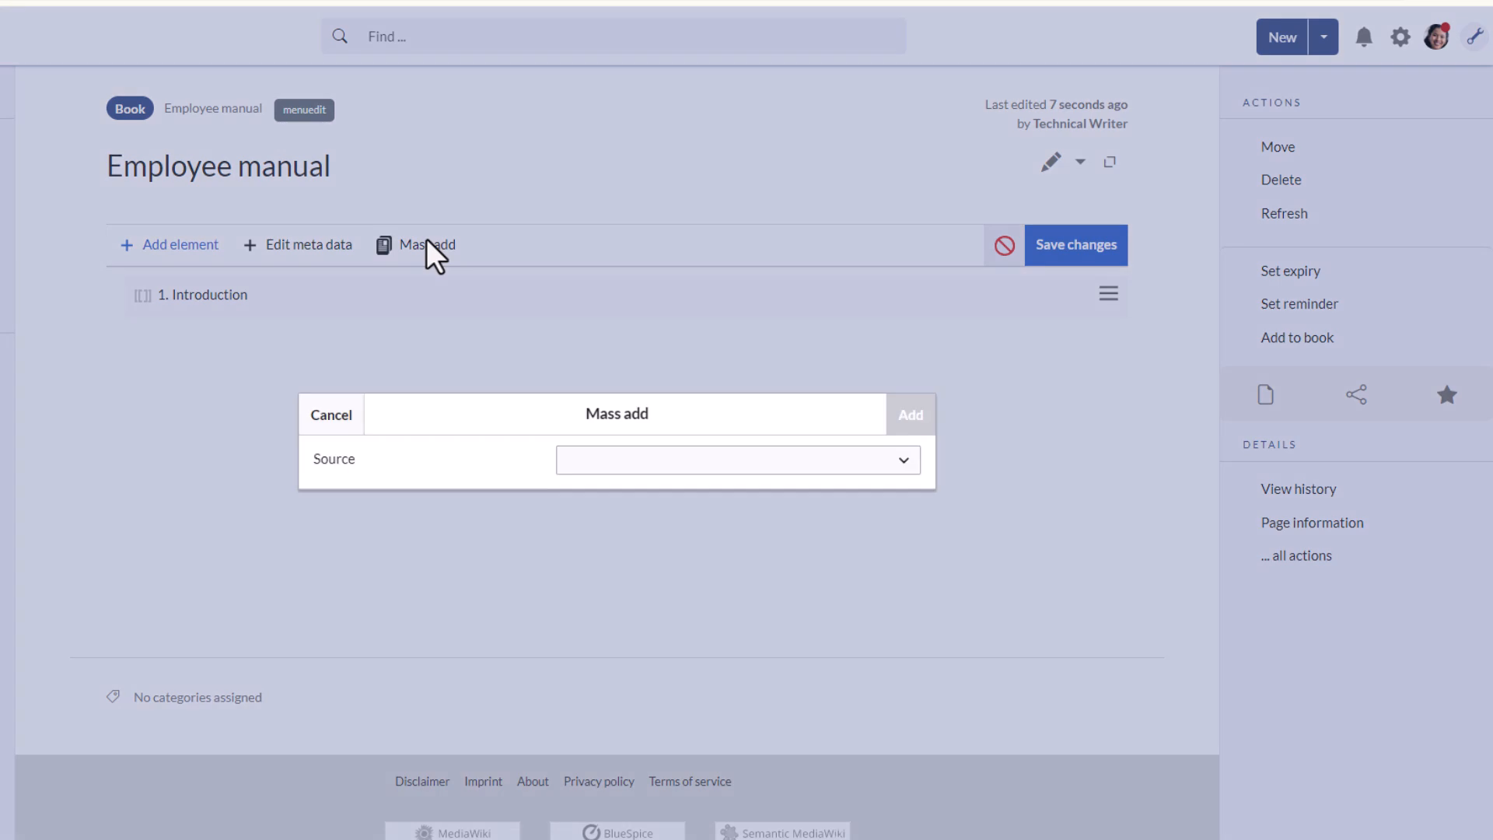
left_click(620, 461)
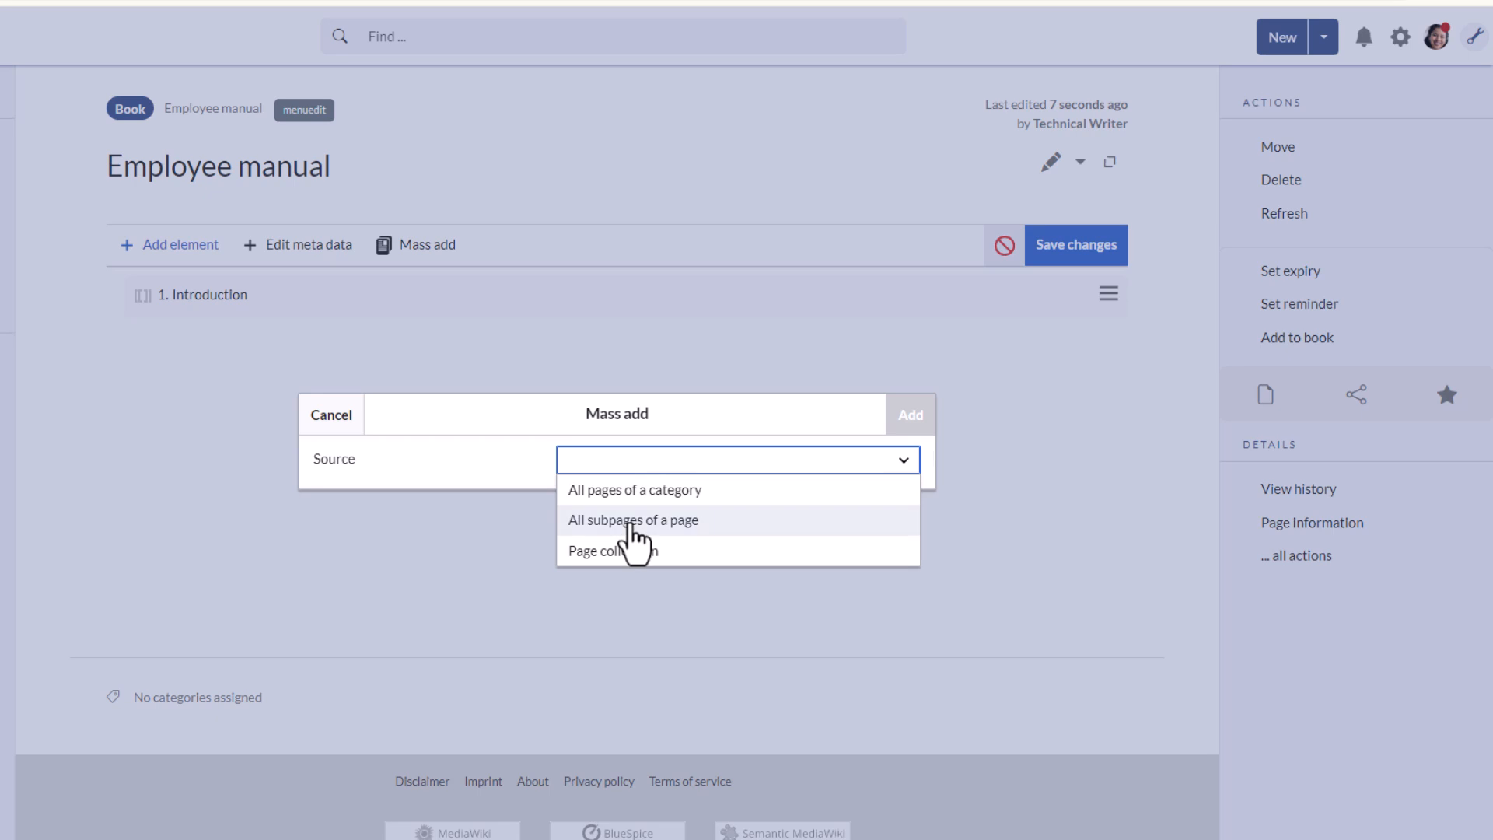
left_click(632, 522)
left_click(610, 483)
type("EM")
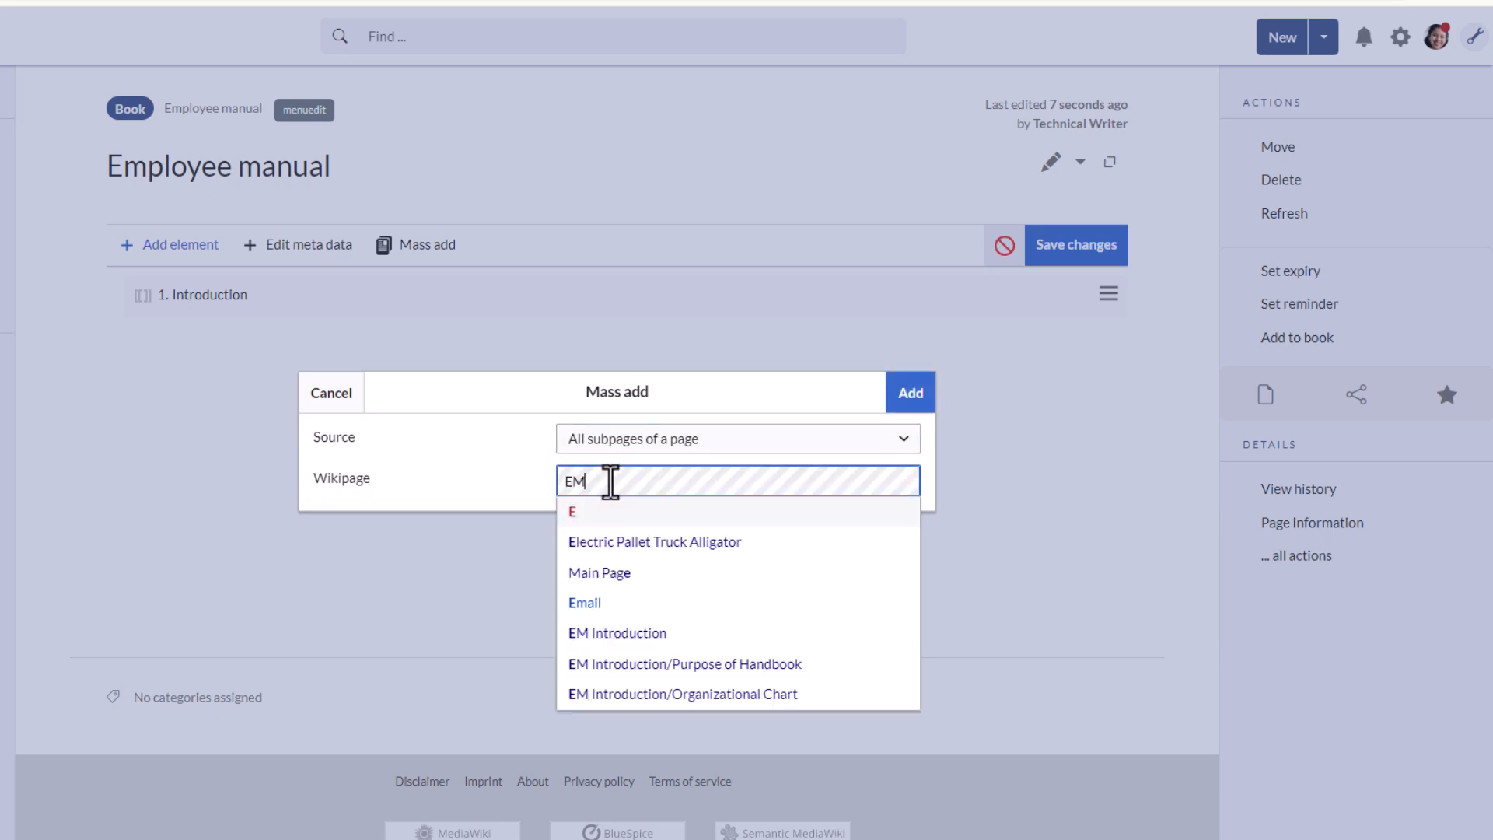
type(" In")
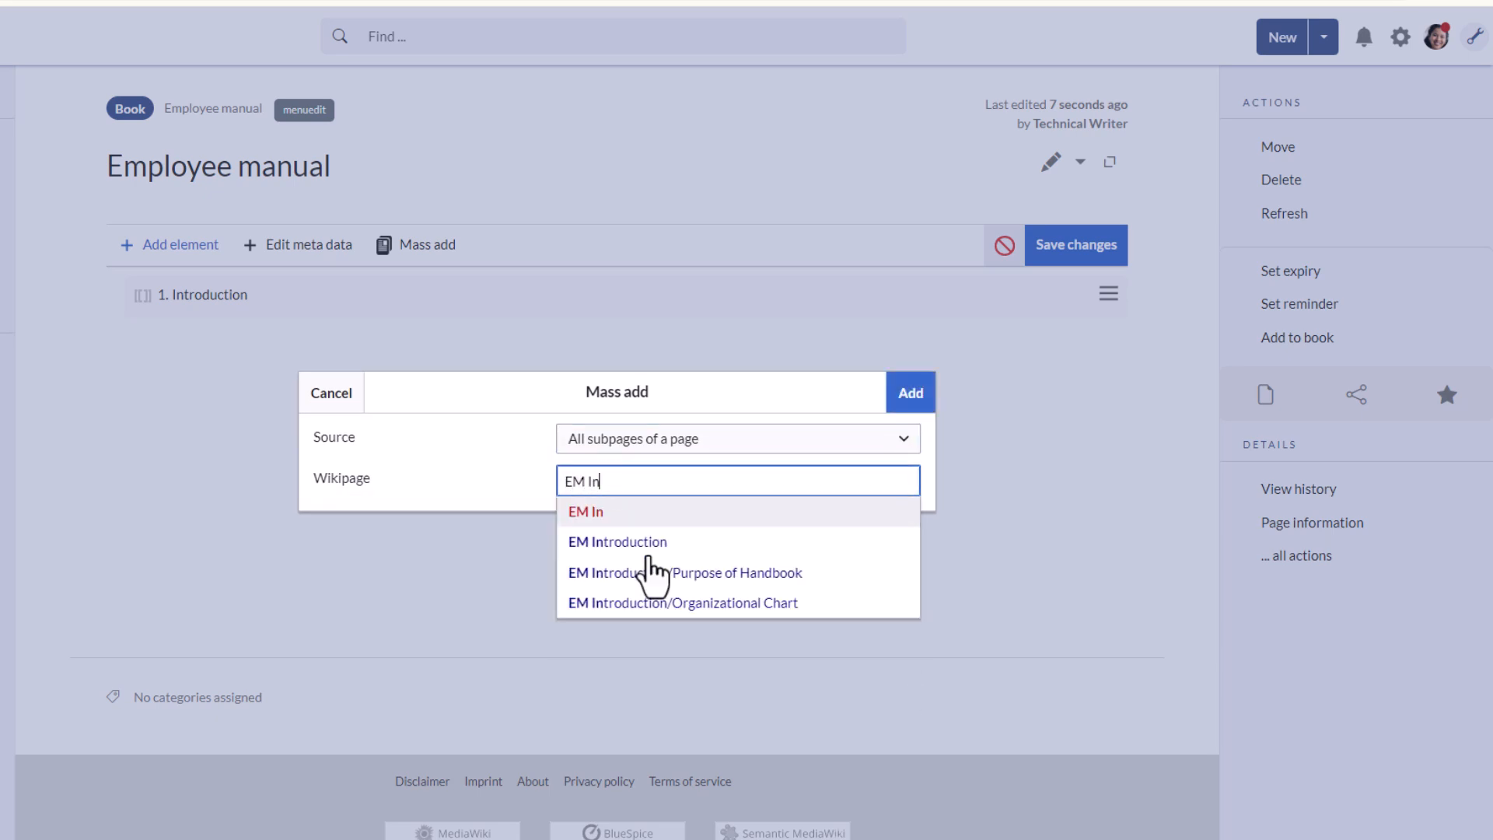
left_click(649, 543)
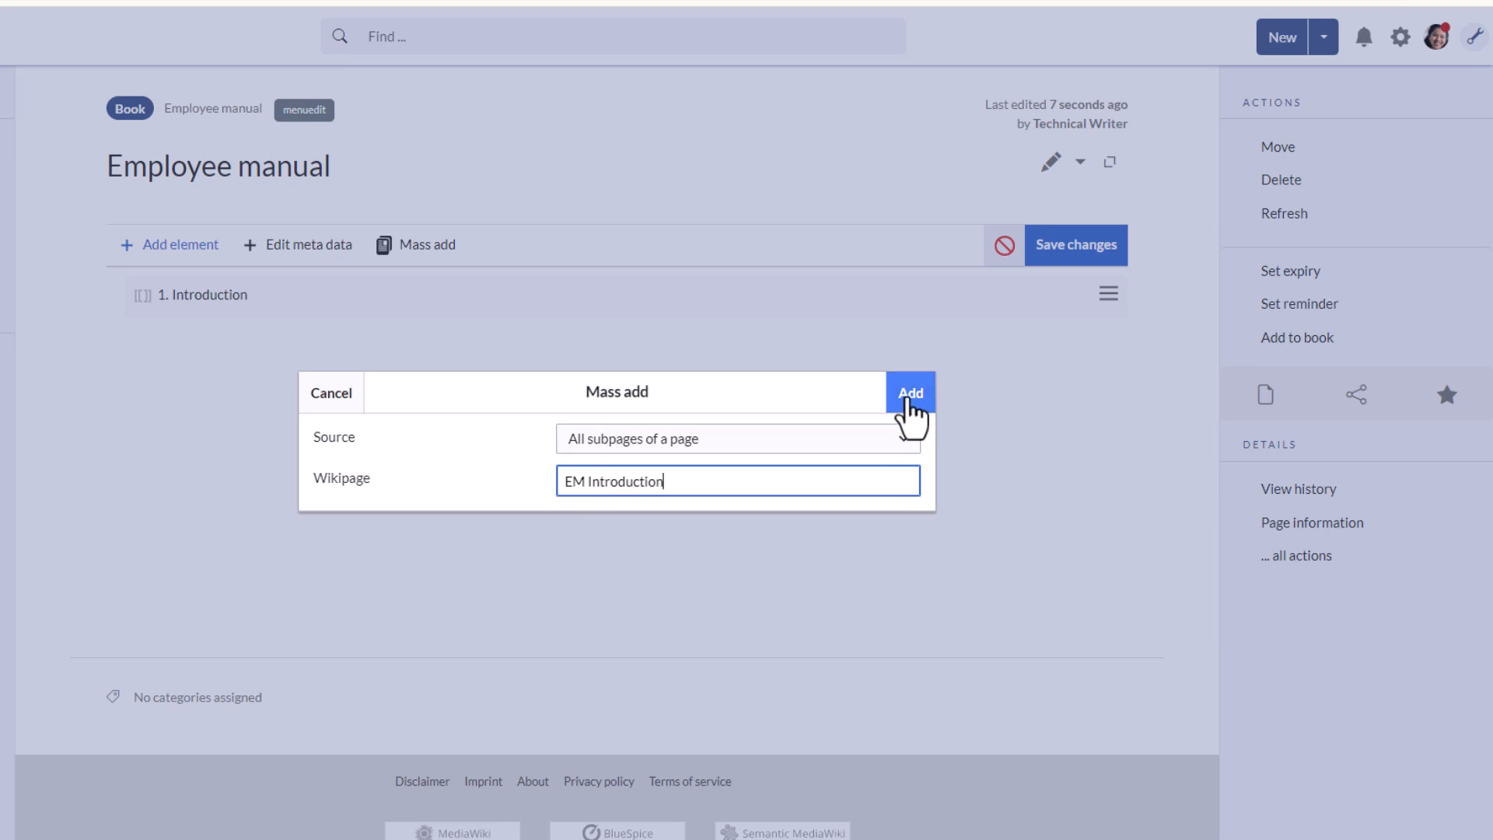
left_click(908, 401)
Shorten the display text of the "EM Introduction/Organizational Chart" chapter to "Organizational Chart".
left_click(1108, 346)
left_click(1143, 399)
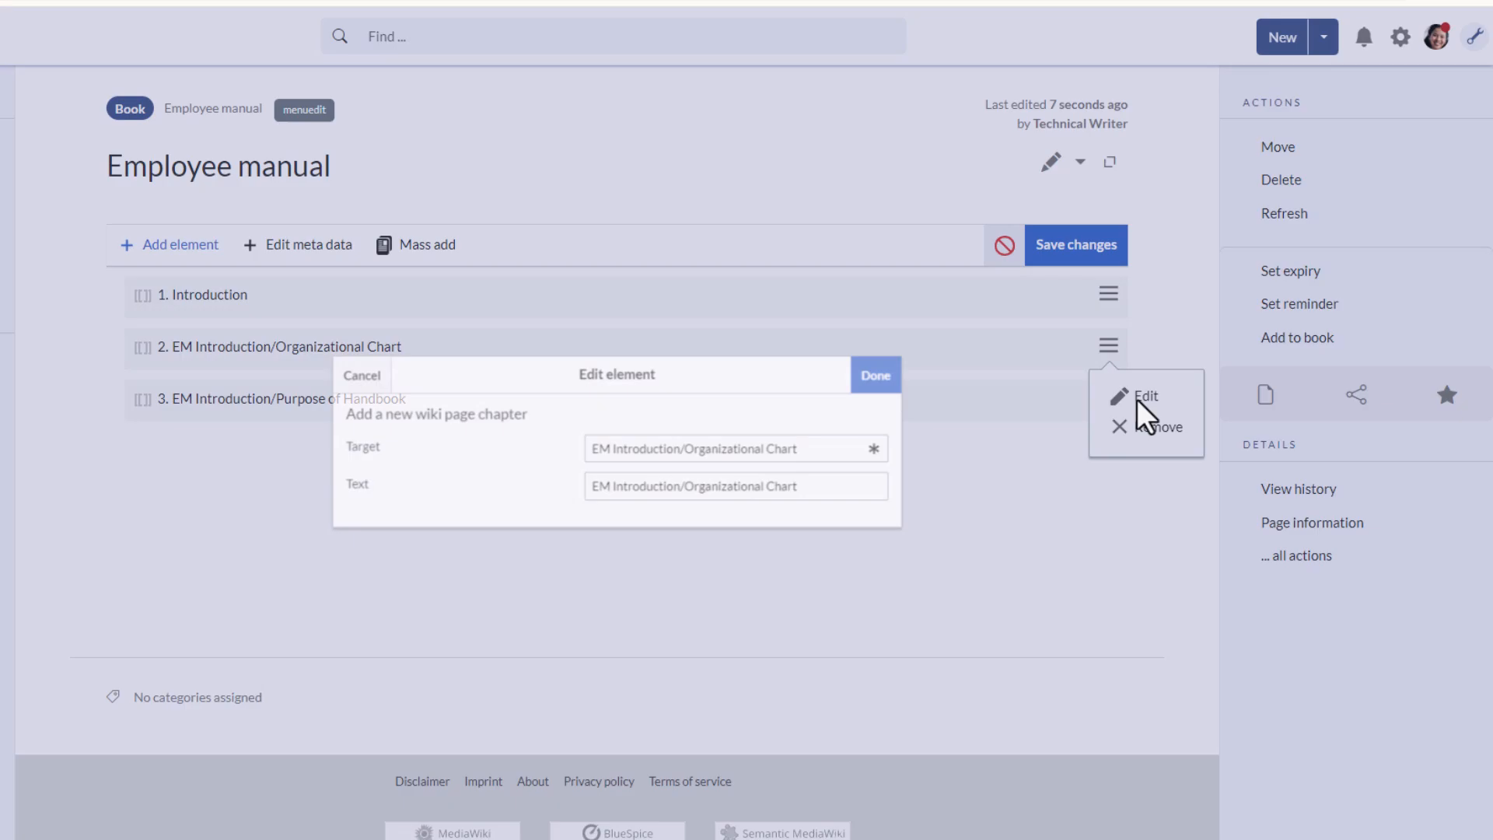
left_click_drag(692, 492, 550, 503)
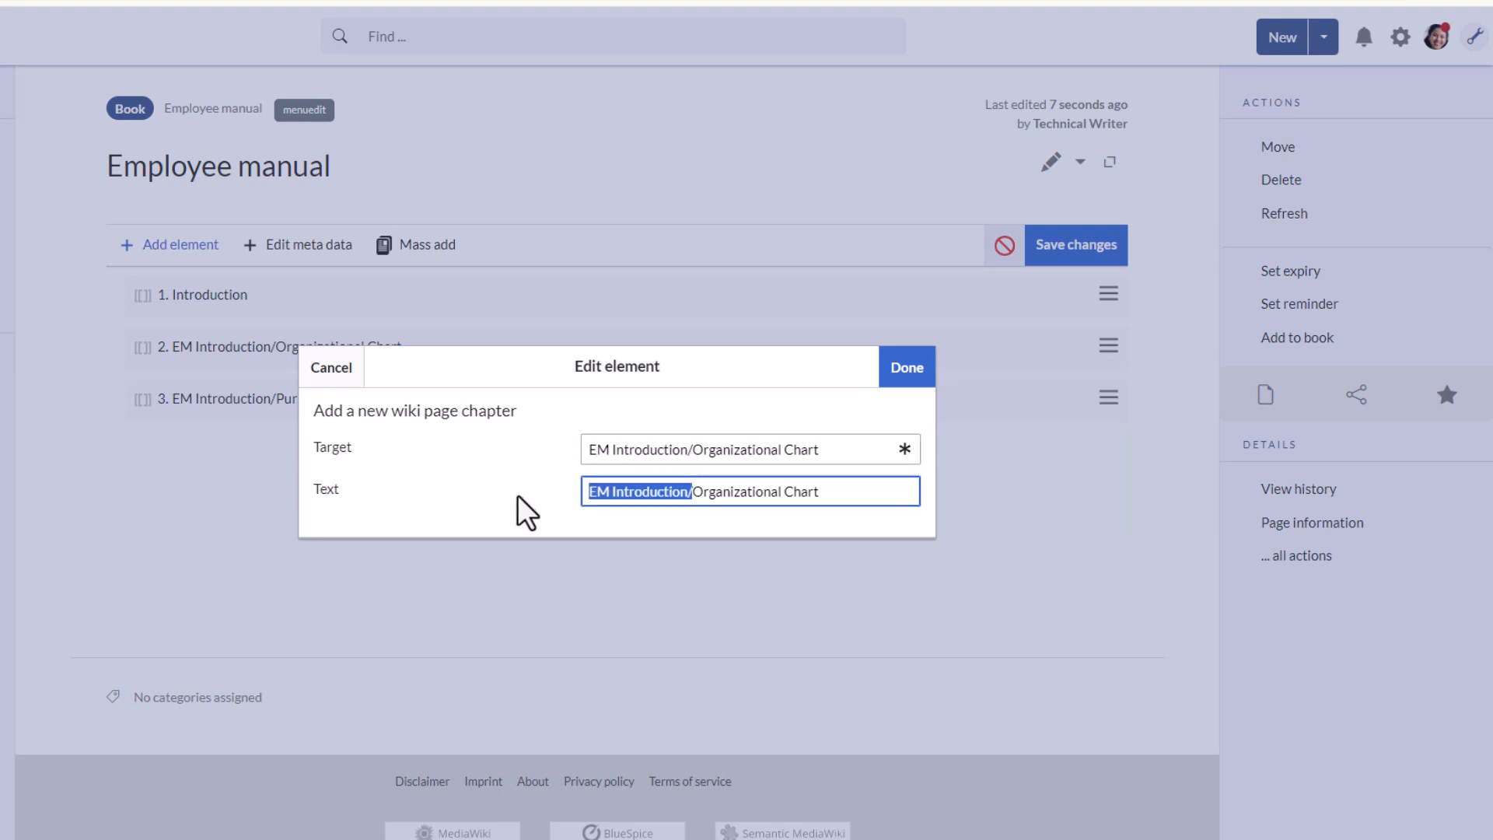
key("BackSpace")
left_click(903, 373)
Shorten the display text of the "EM Introduction/Purpose of Handbook" chapter to "Purpose of Handbook".
left_click(1109, 398)
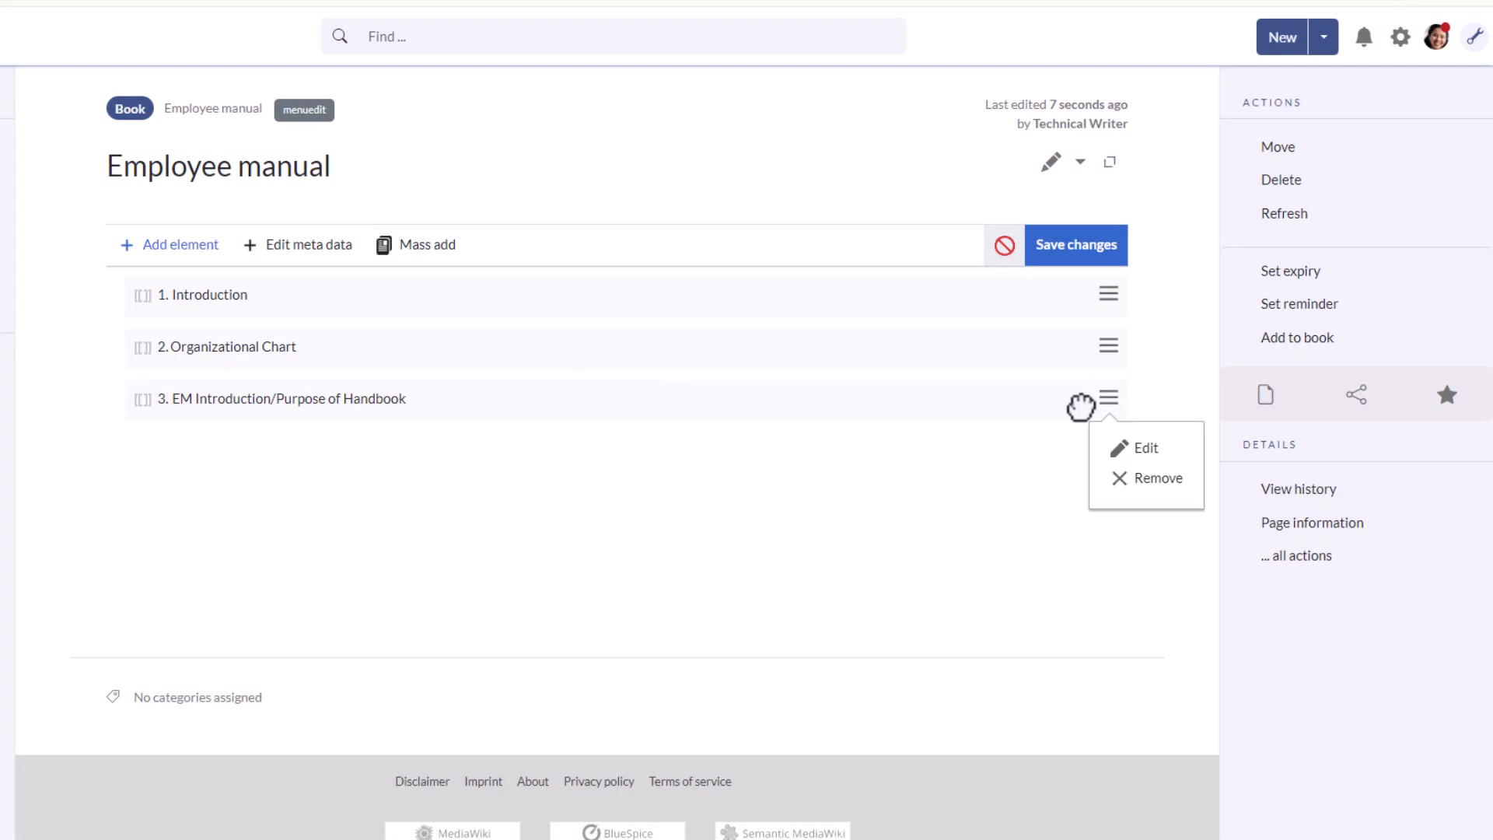
left_click(1142, 450)
left_click_drag(687, 491, 510, 506)
key("BackSpace")
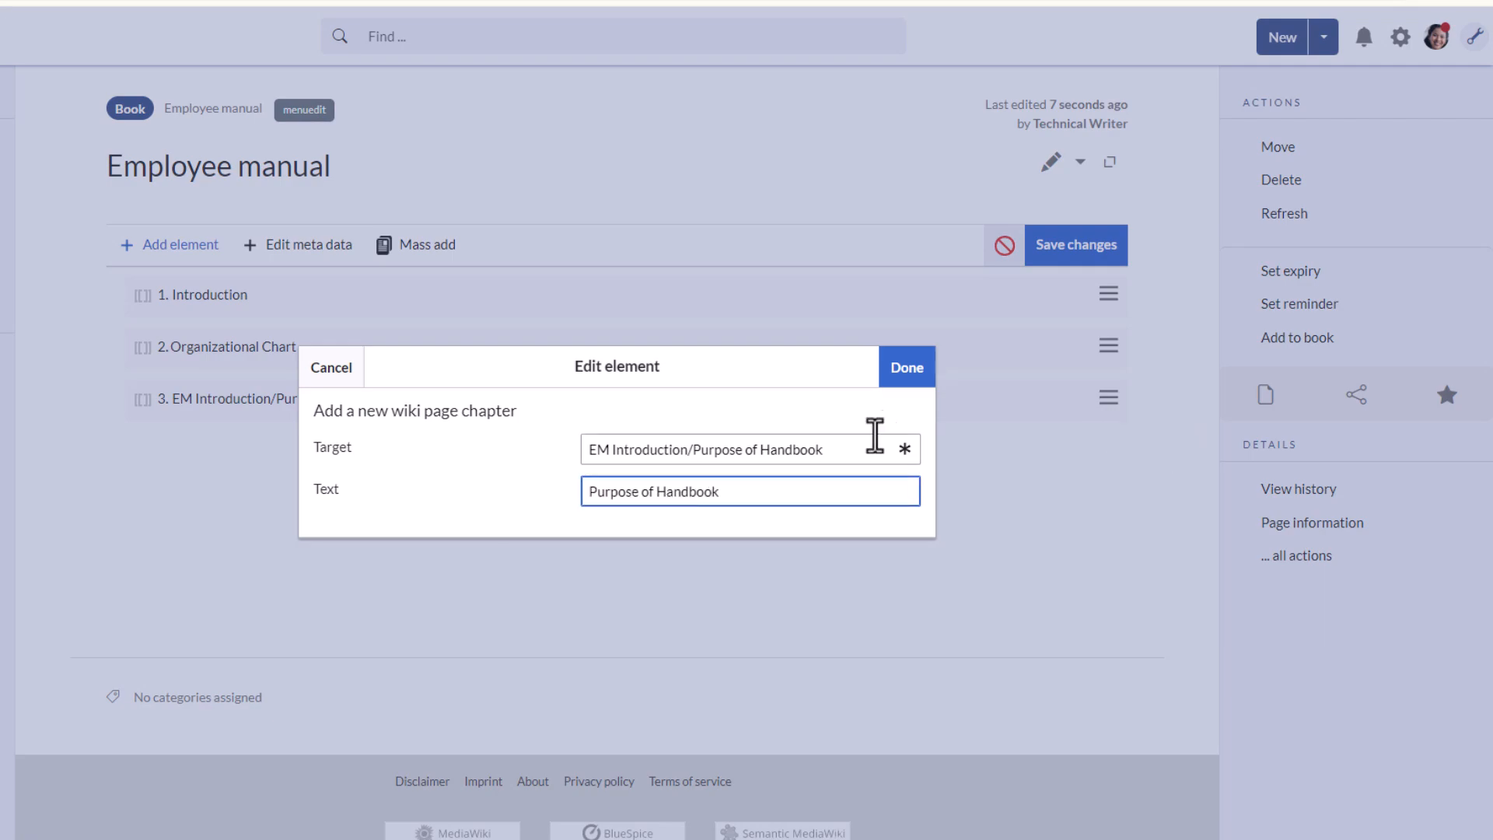
left_click(907, 368)
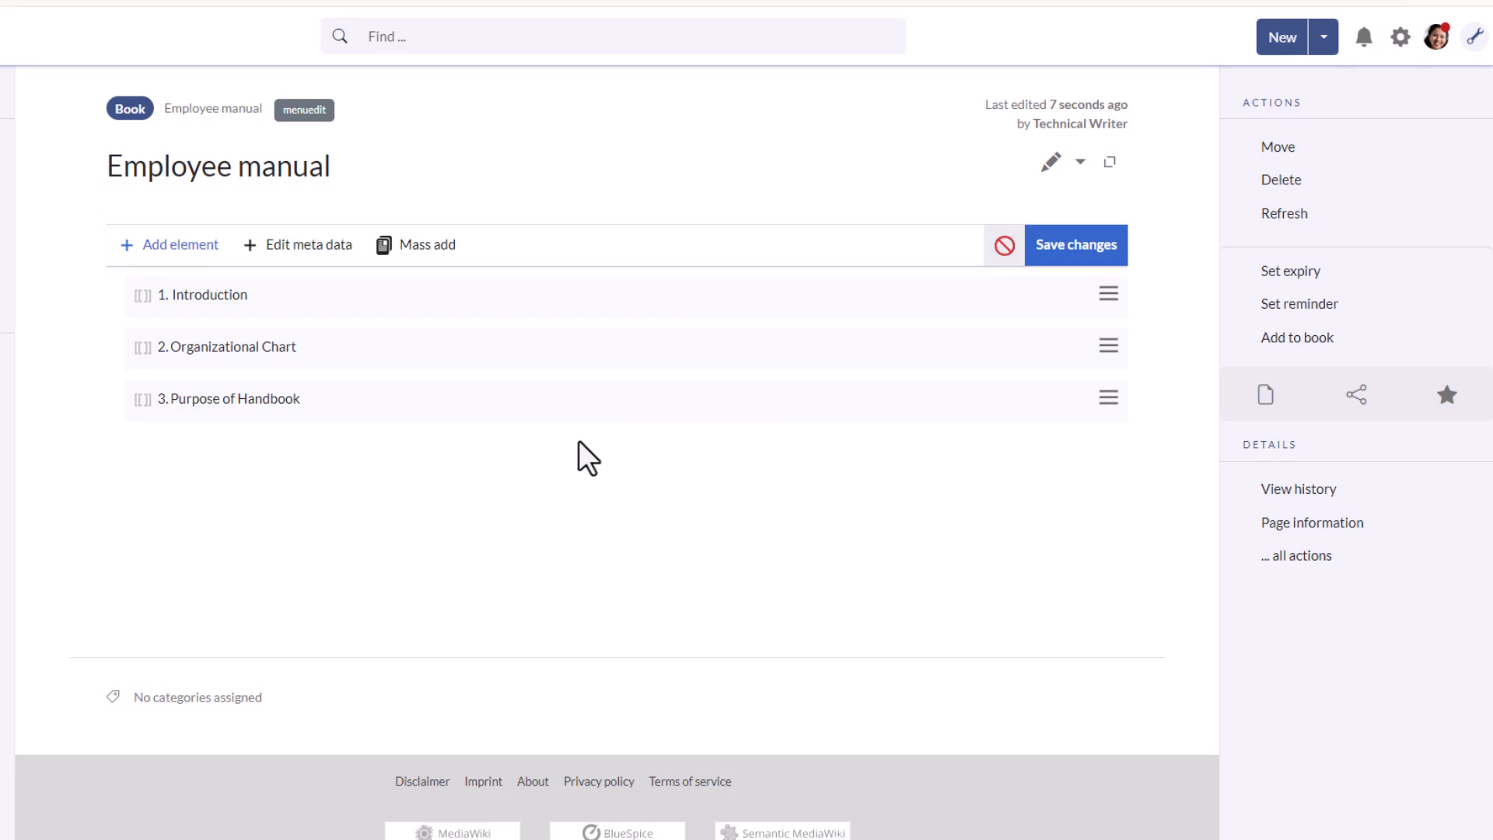
Nest the "Organizational Chart" and "Purpose of Handbook" chapters under "Introduction" as subchapters and save the book.
left_click_drag(209, 370, 210, 336)
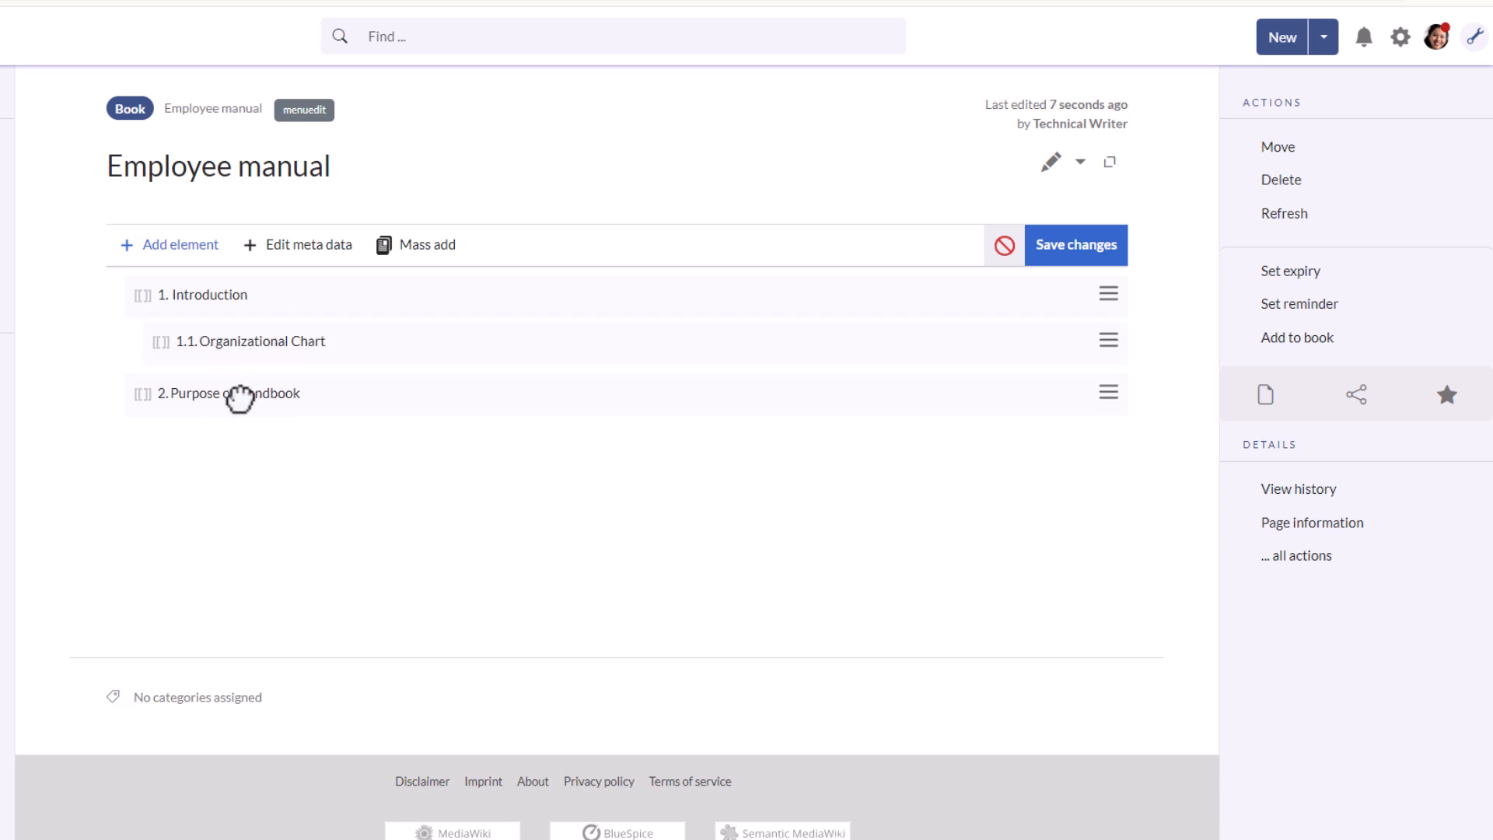
left_click_drag(240, 394, 289, 387)
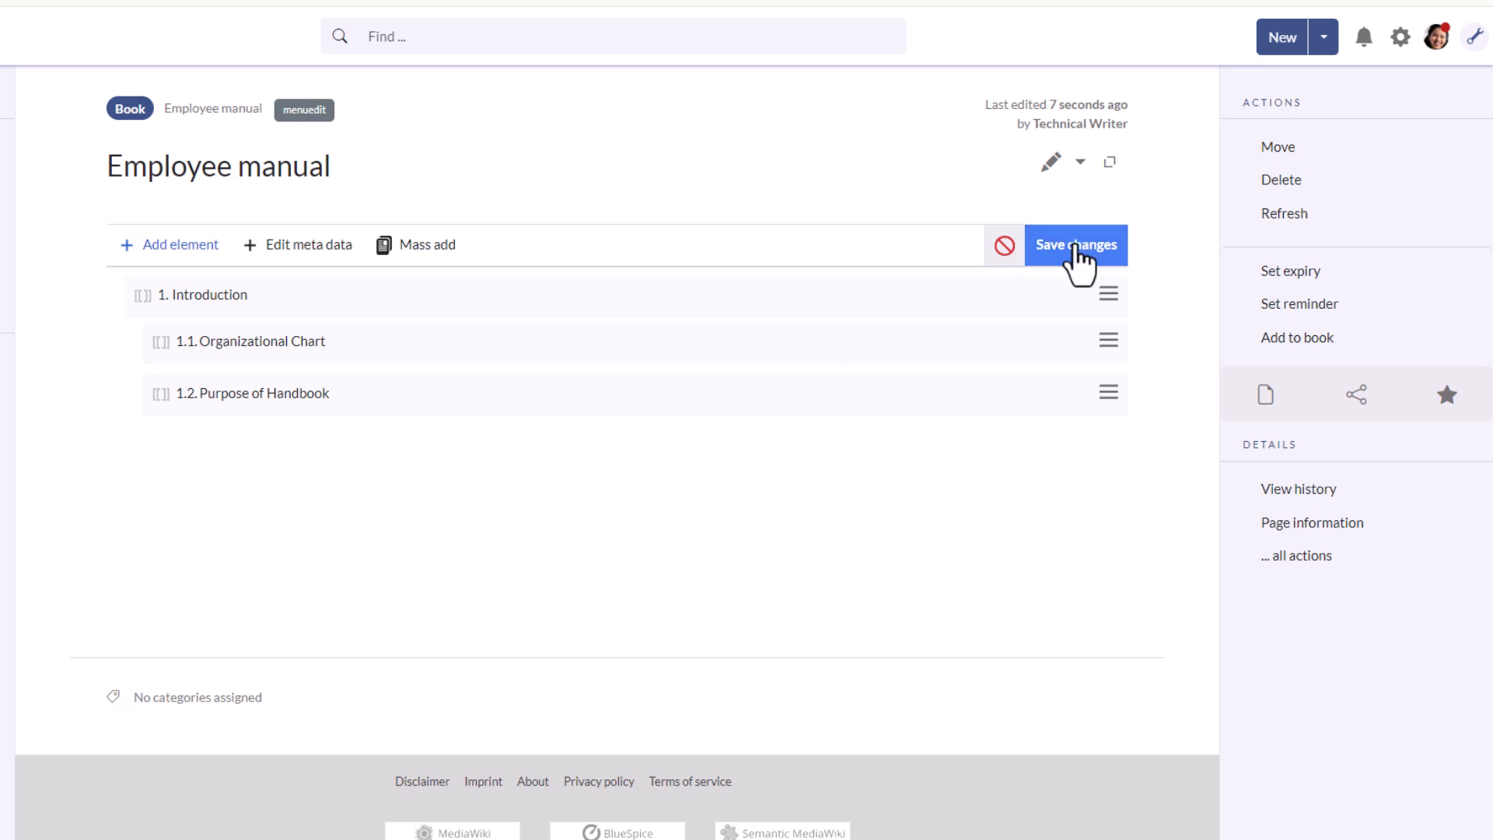
left_click(1076, 248)
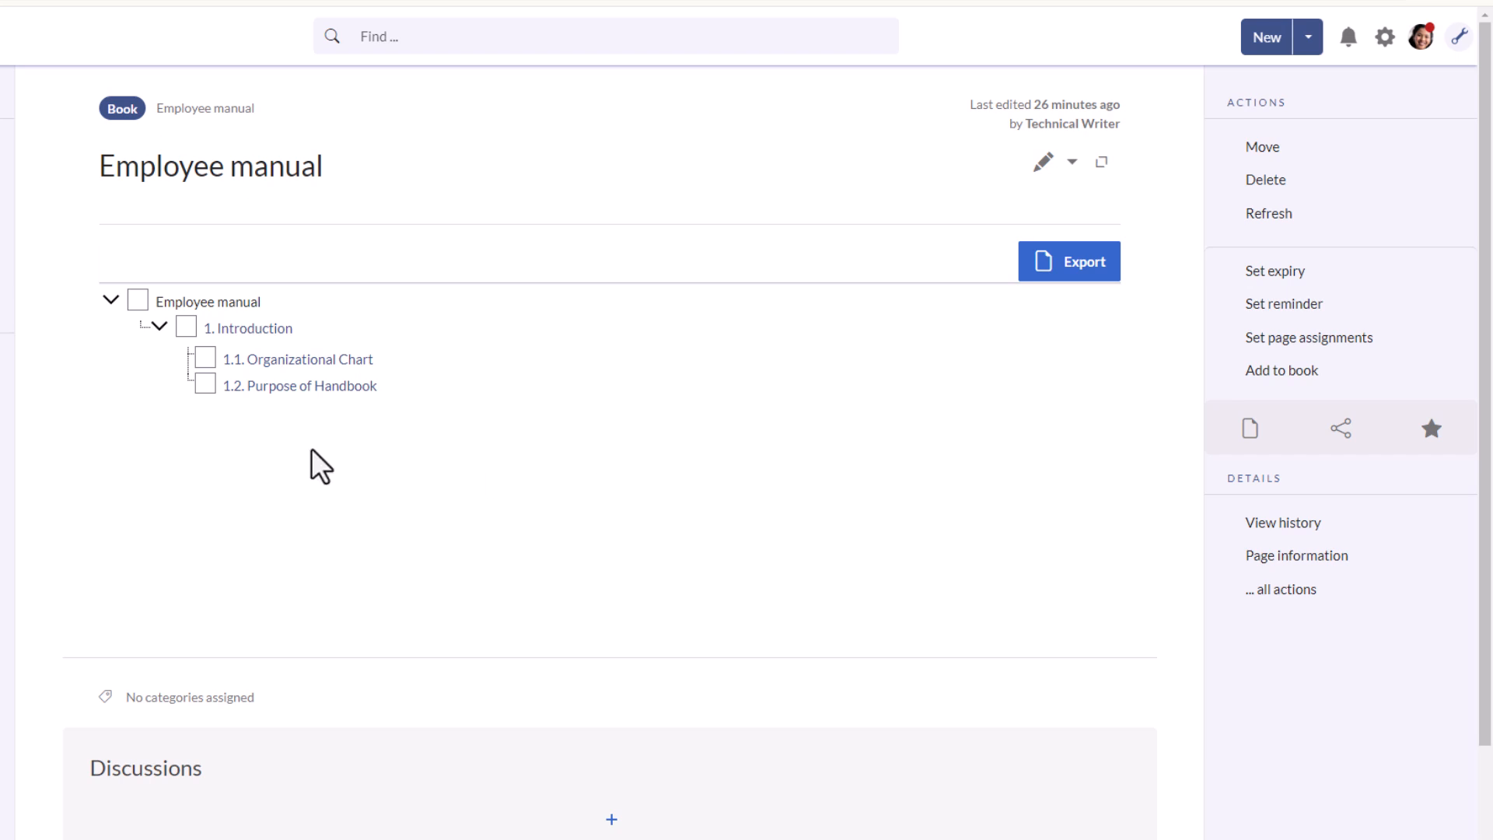
Mark the "Organizational Chart" chapter for export and open the Employee manual for reading from the Books overview.
left_click(206, 359)
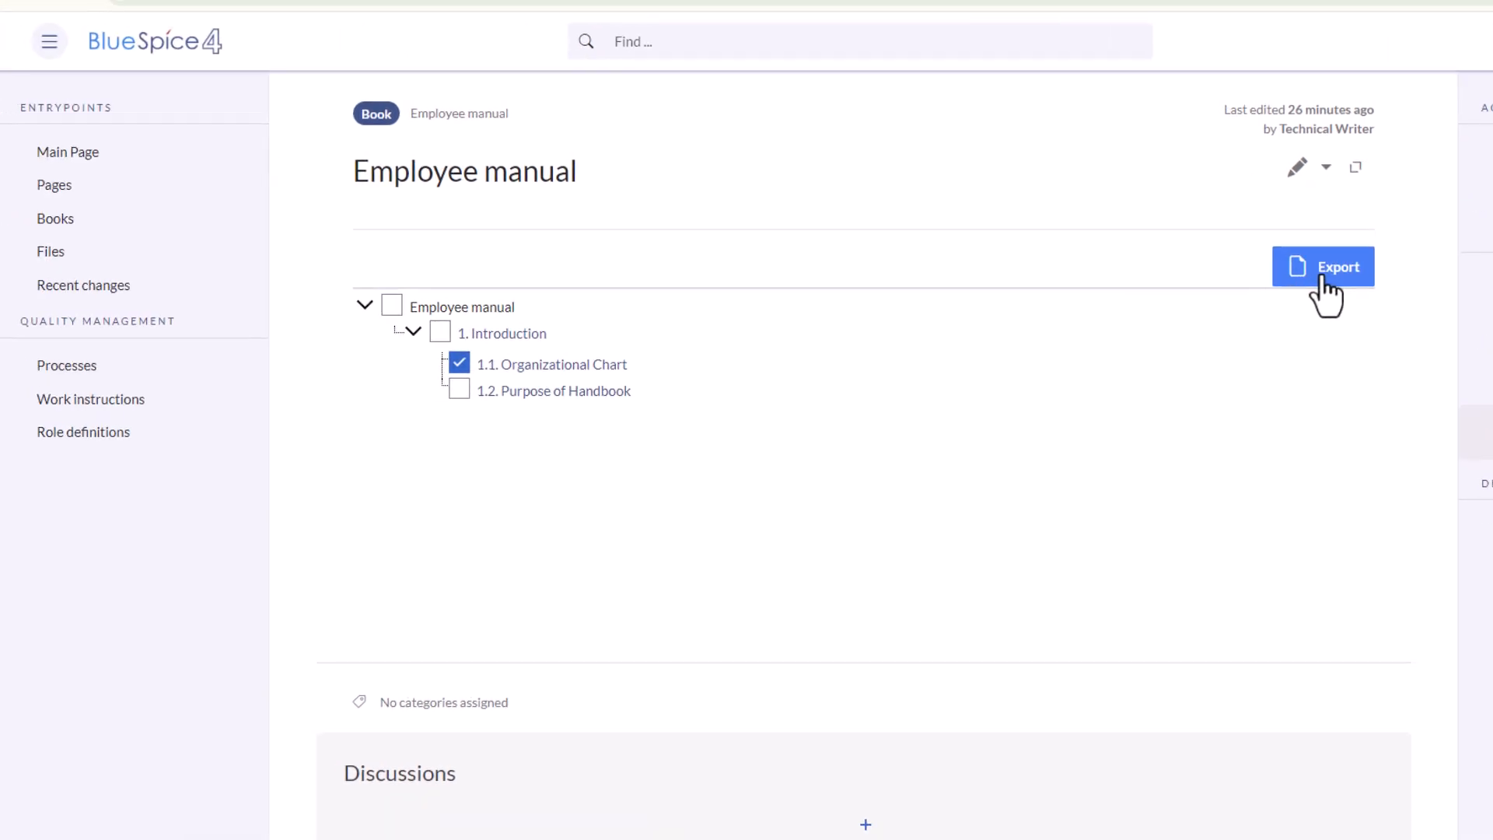
left_click(70, 223)
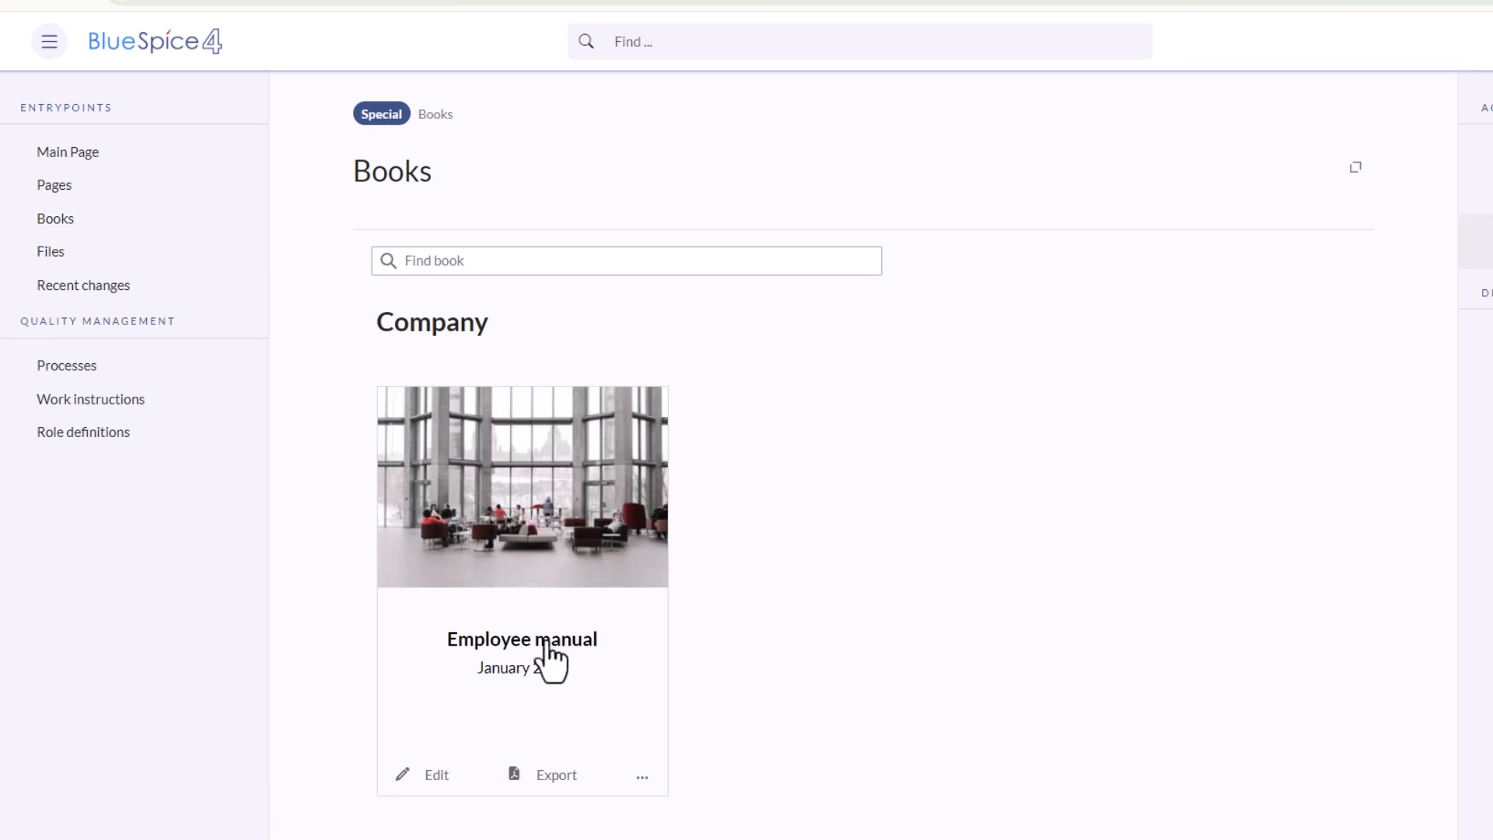
left_click(545, 642)
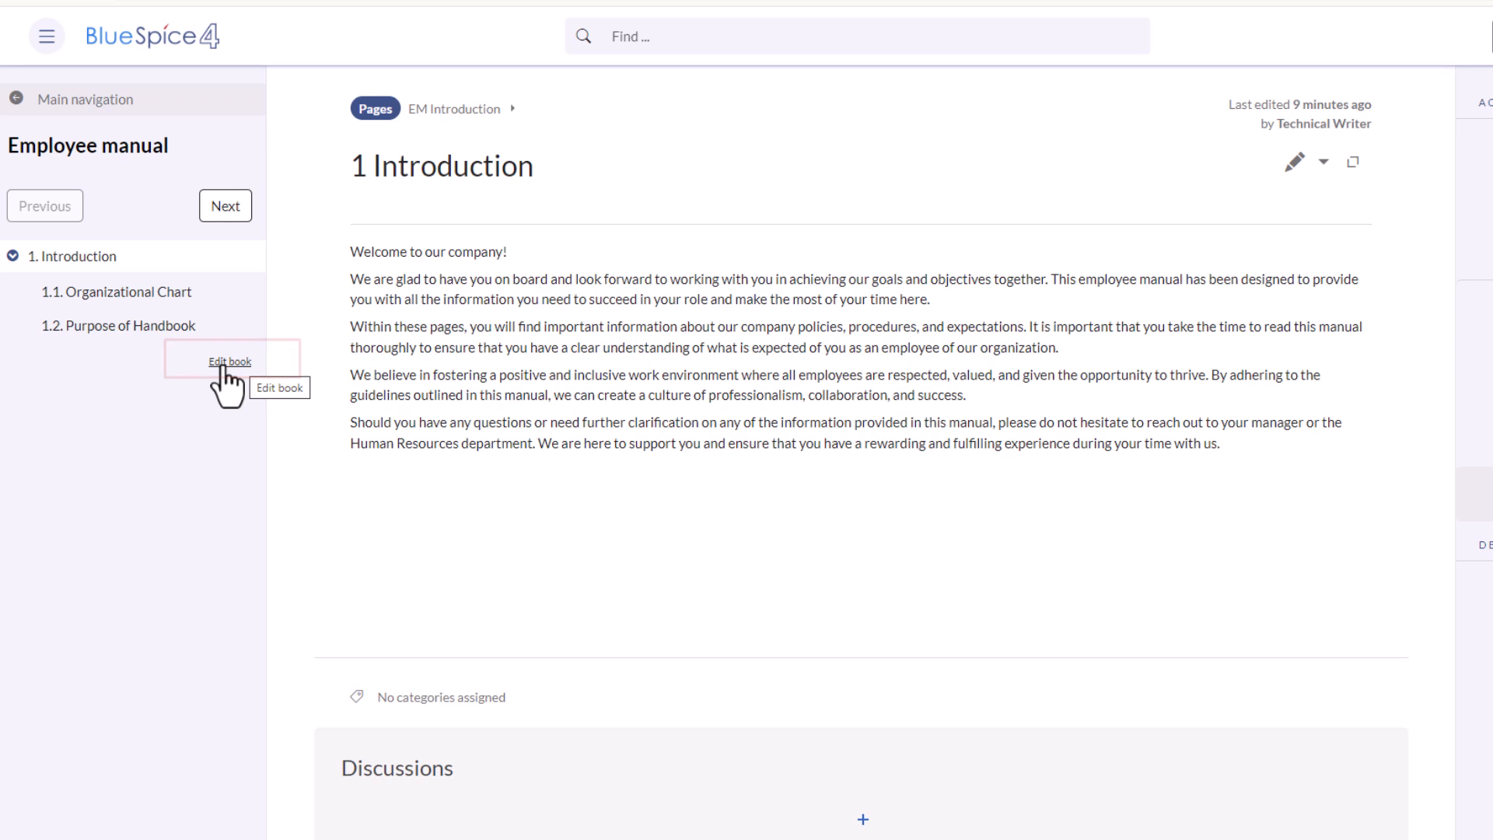
Open the Employee manual in the book editor from its chapter navigation and switch to editing its source.
left_click(223, 364)
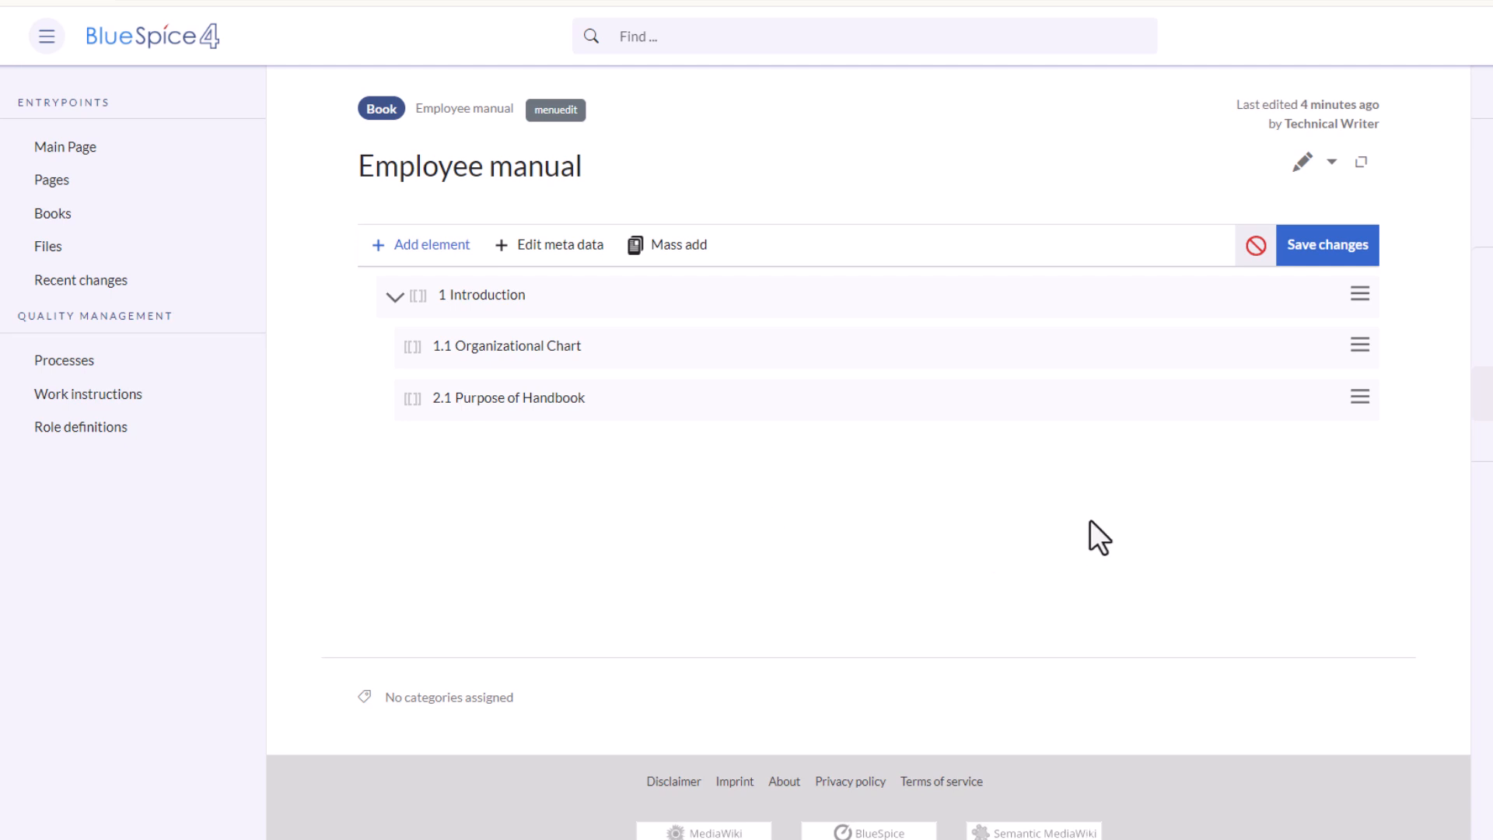
left_click(1332, 162)
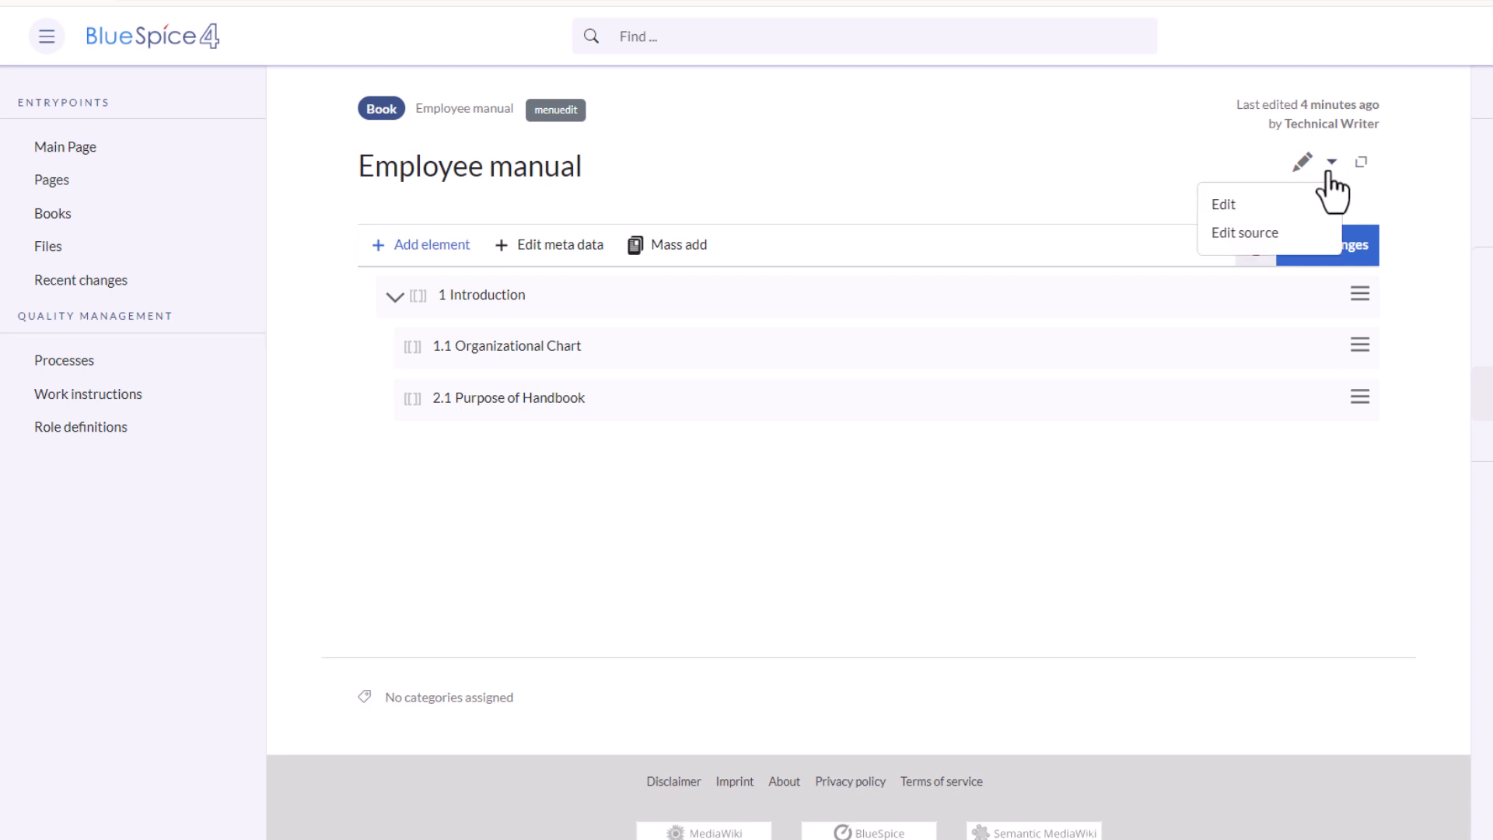
left_click(1269, 238)
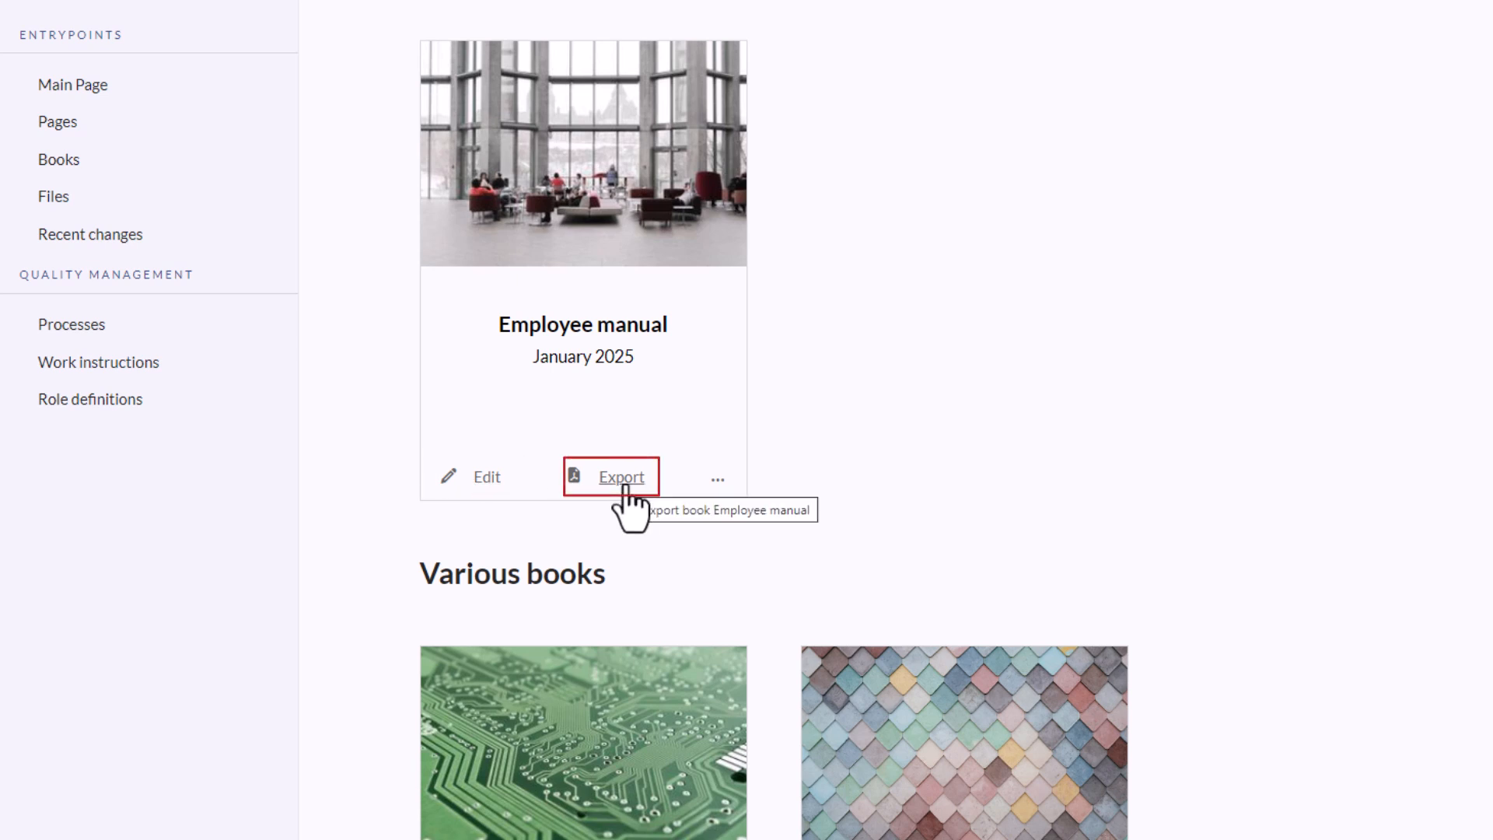
Show the additional actions available for the Employee manual in the Books overview.
left_click(718, 480)
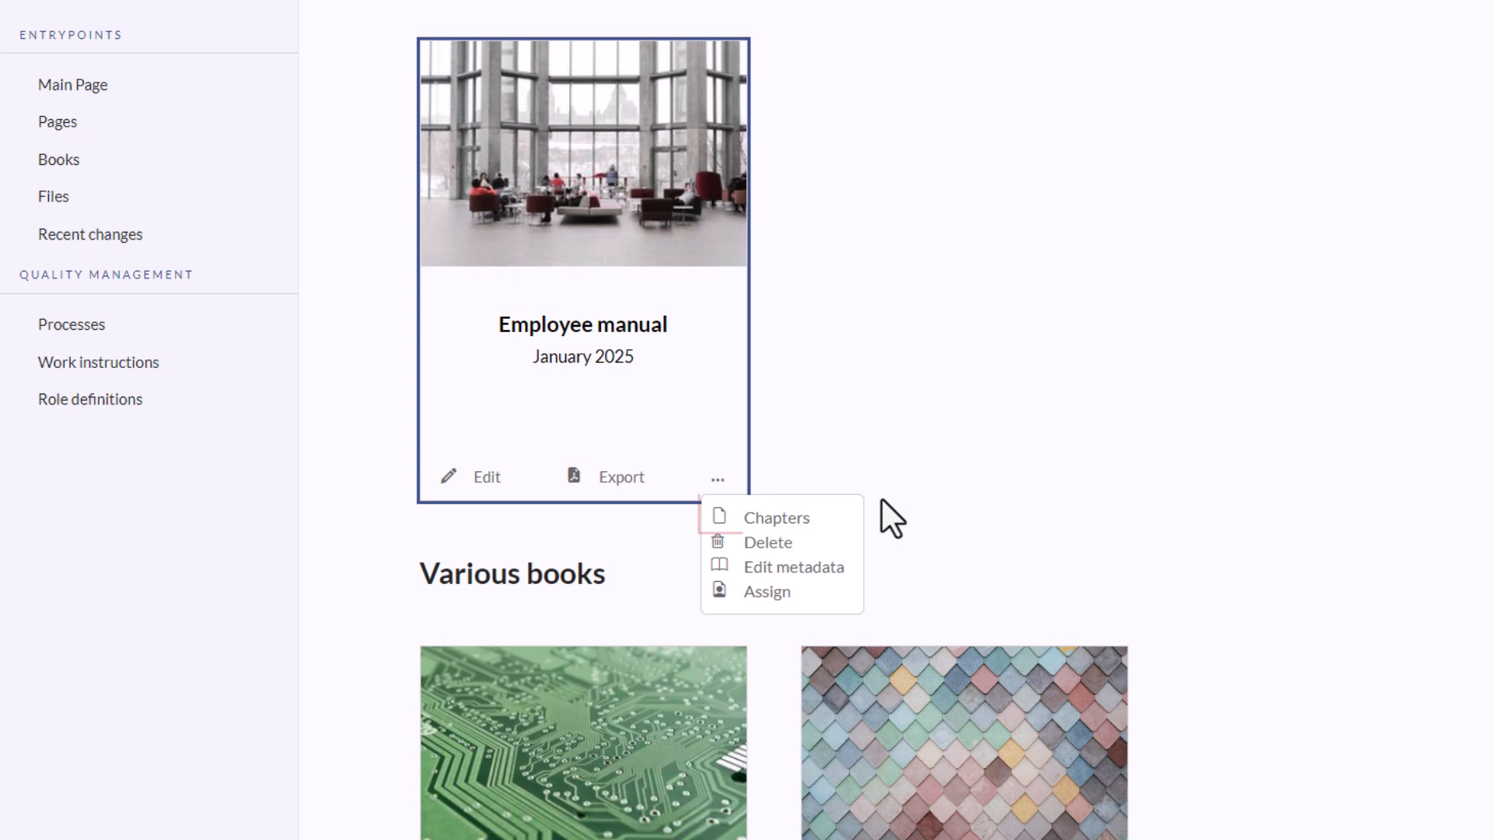